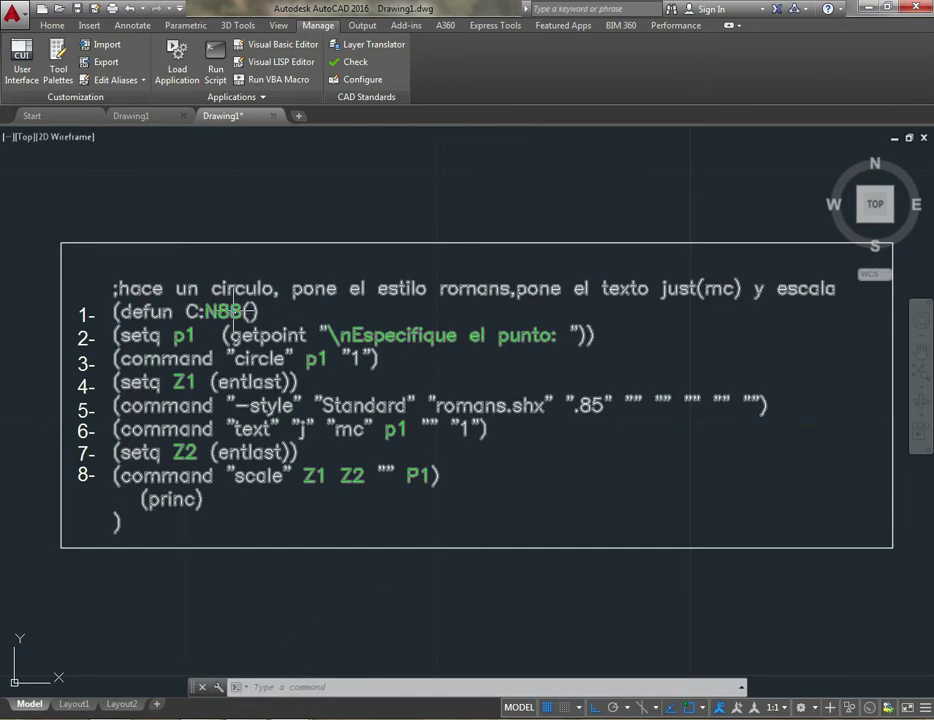
# Change the routine's command name from C:N88 to C:N in the code text, then start N.
pyautogui.doubleClick(233, 312)
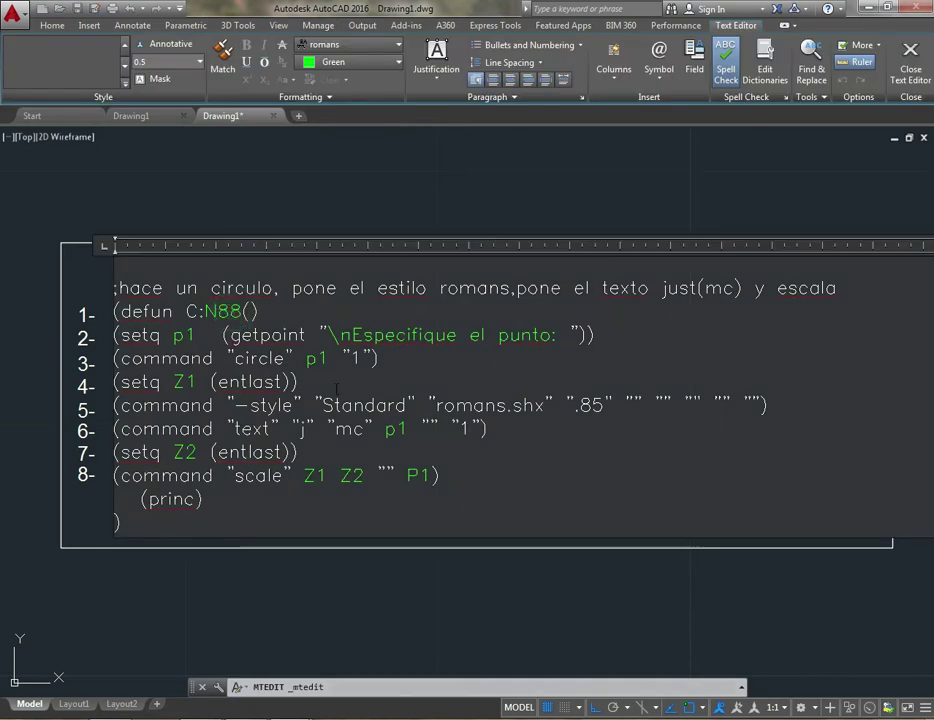
pyautogui.click(336, 590)
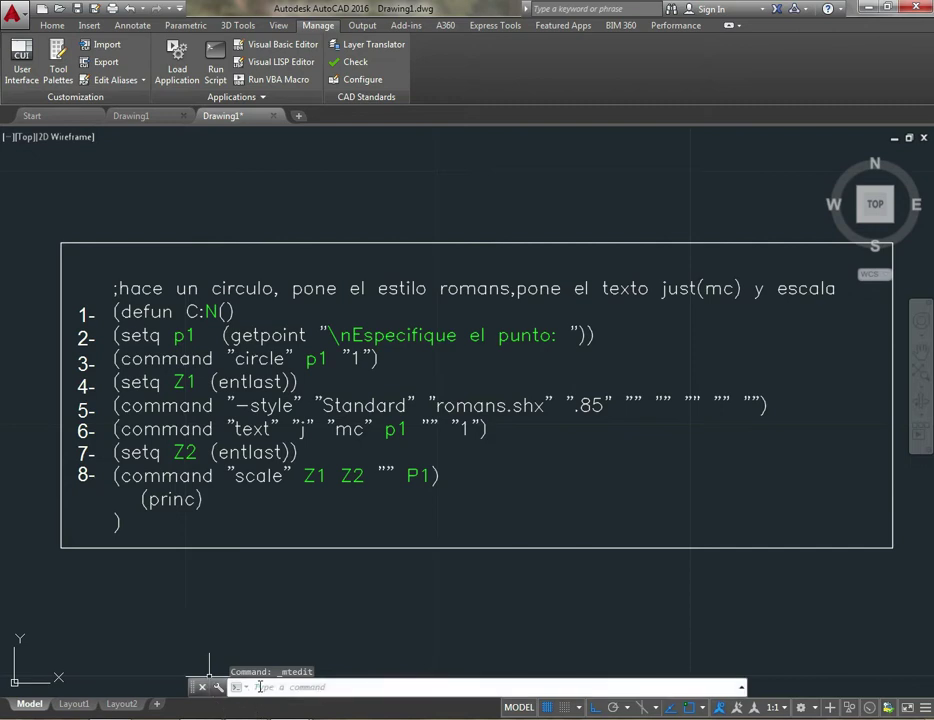
pyautogui.write('N')
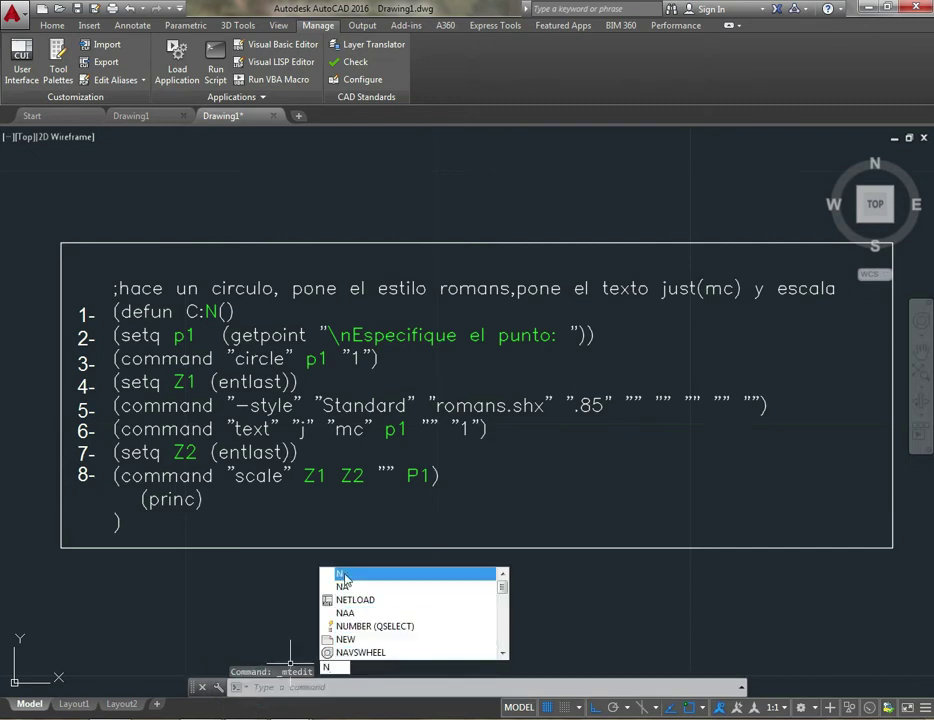
pyautogui.press('Return')
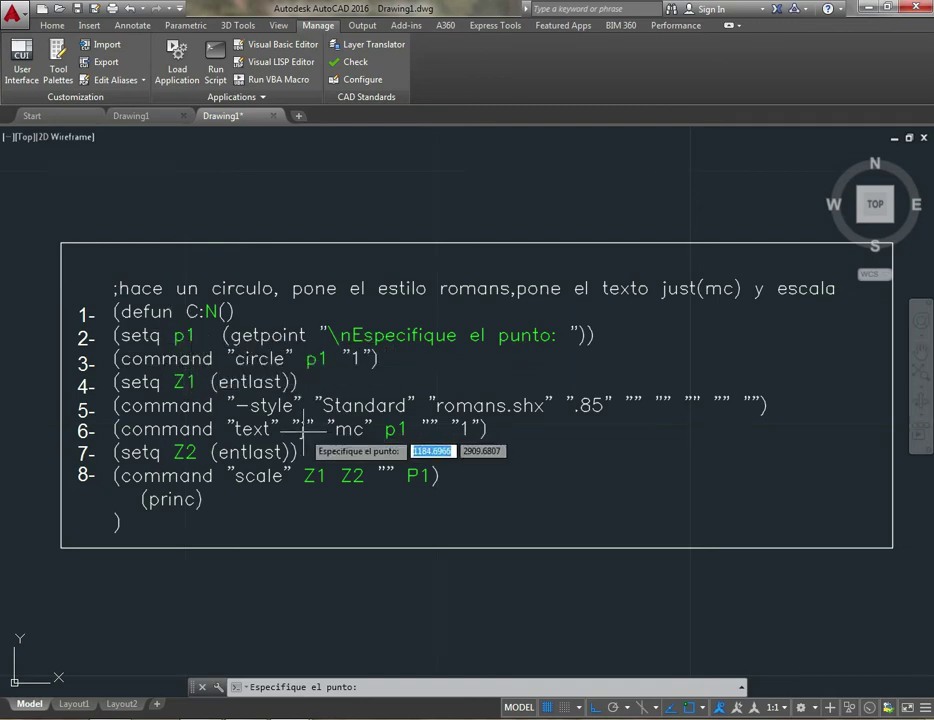
# Place a circle numbered 1 above the code listing with the N command.
pyautogui.scroll(-2, 332, 420)
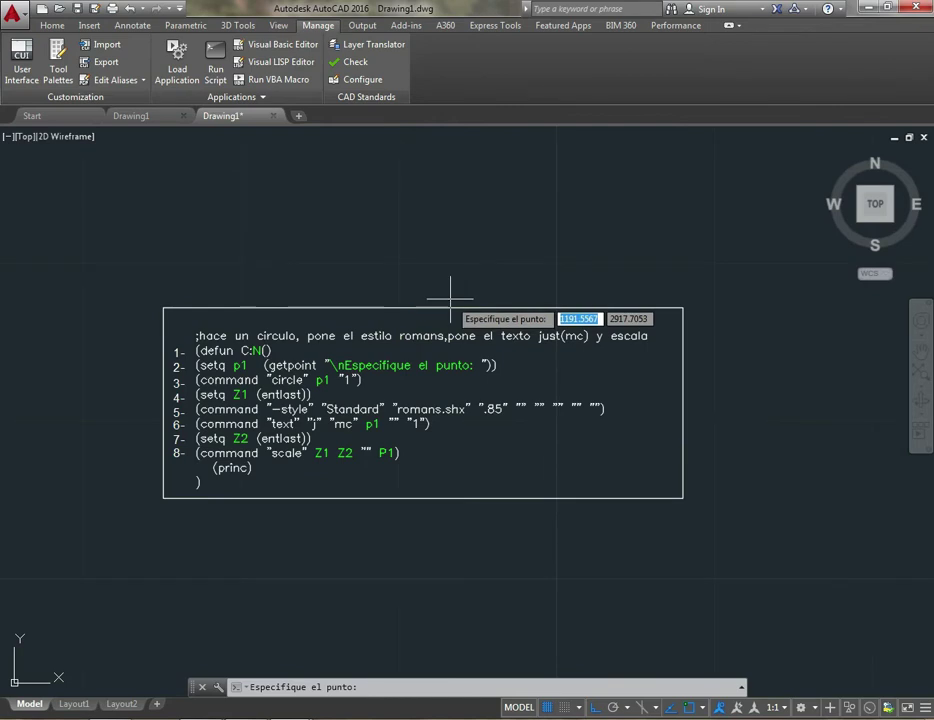
pyautogui.click(440, 230)
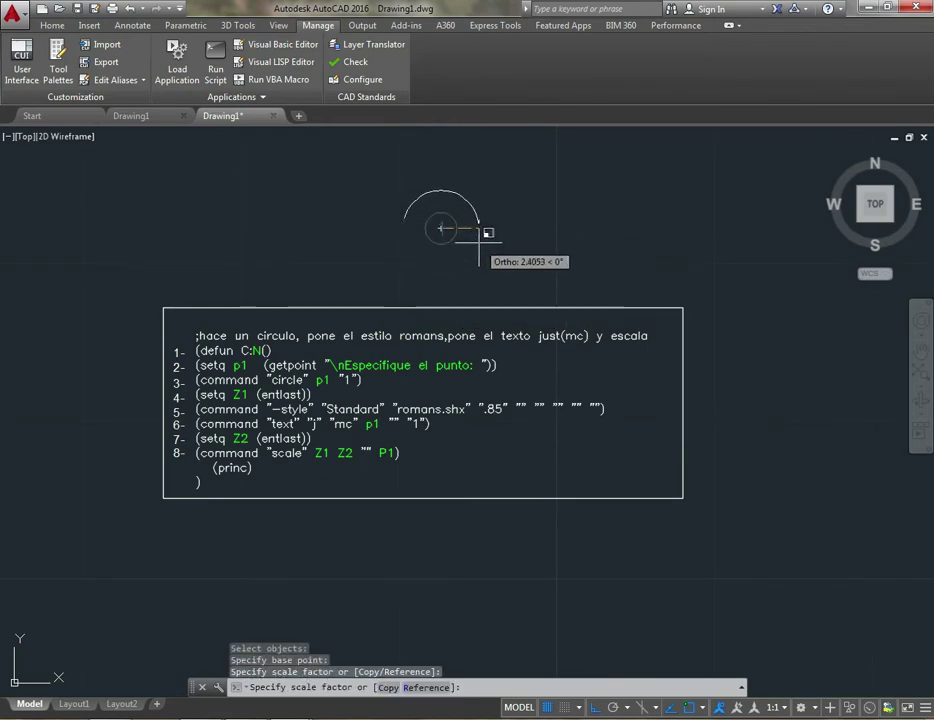
pyautogui.click(495, 247)
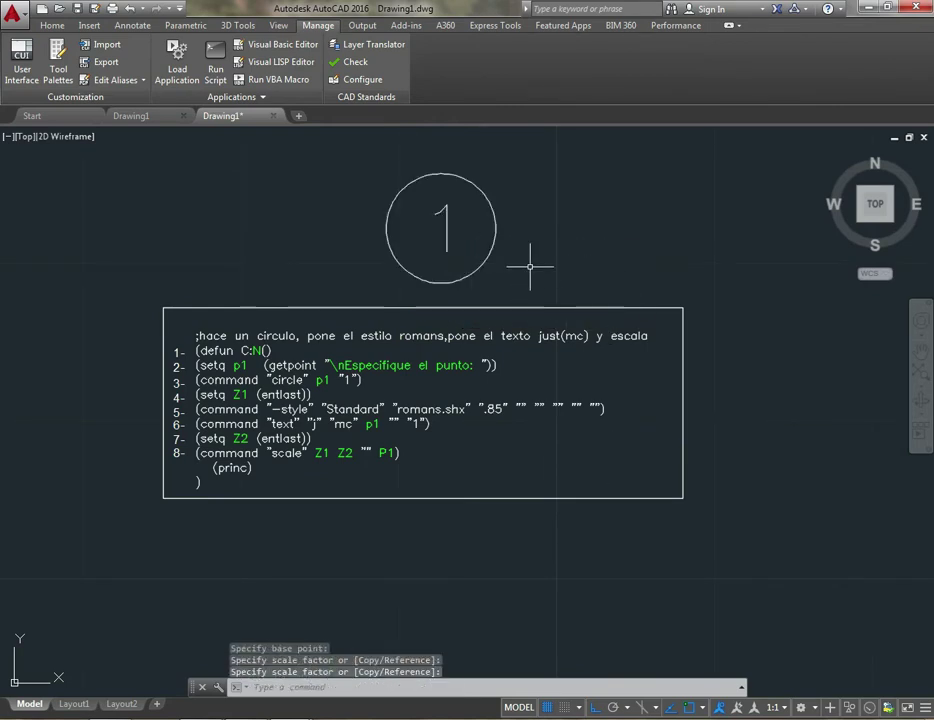
pyautogui.scroll(2, 515, 245)
pyautogui.scroll(-2, 526, 261)
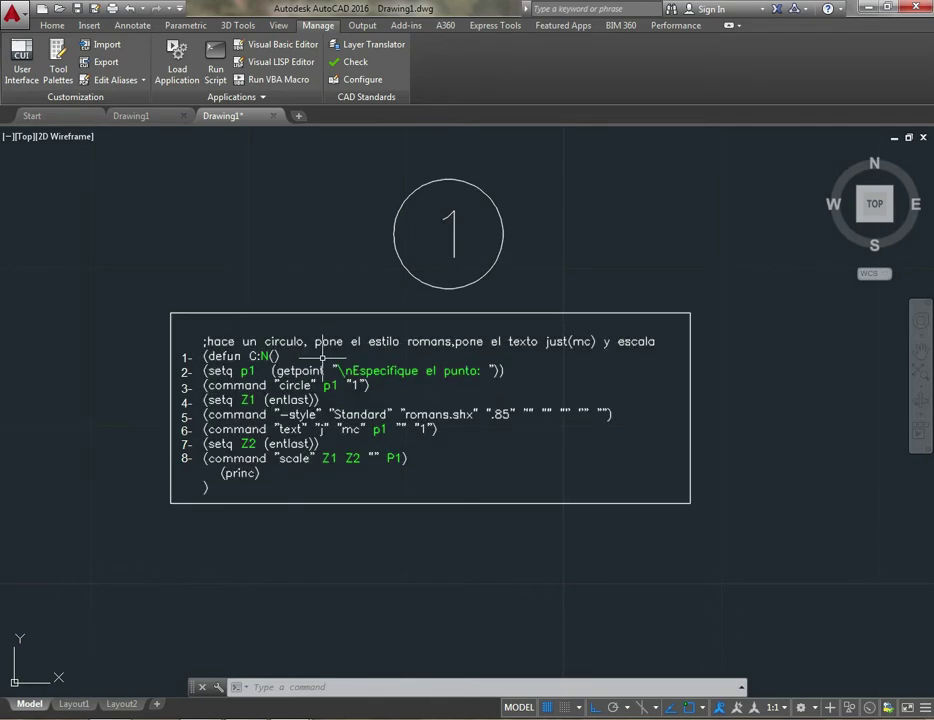
# Start the CIRCLE command with the alias C.
pyautogui.scroll(2, 285, 368)
pyautogui.scroll(-3, 312, 355)
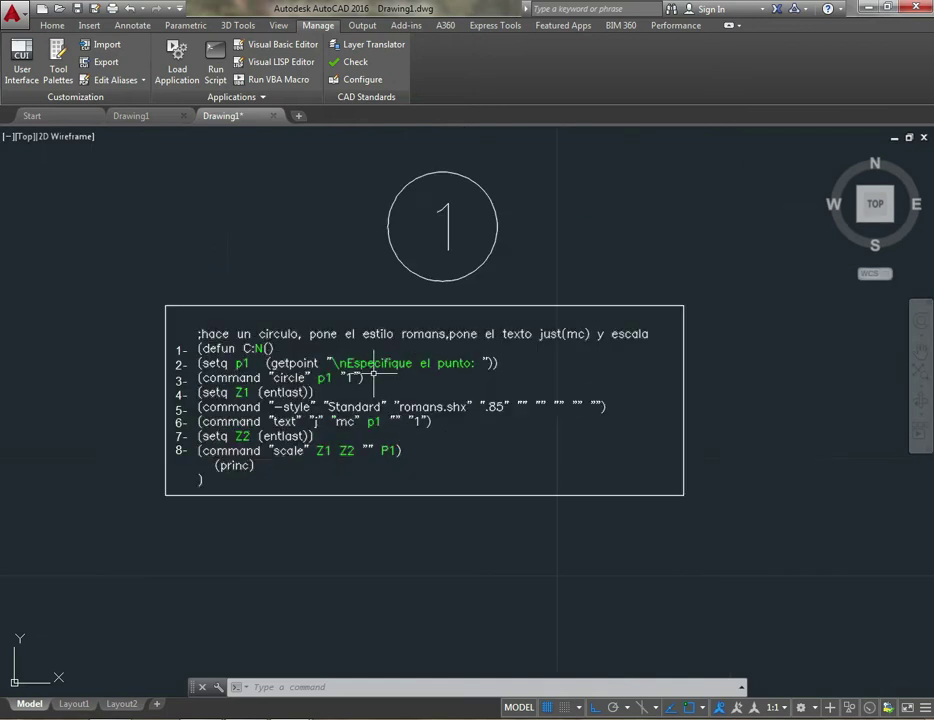
pyautogui.scroll(3, 381, 377)
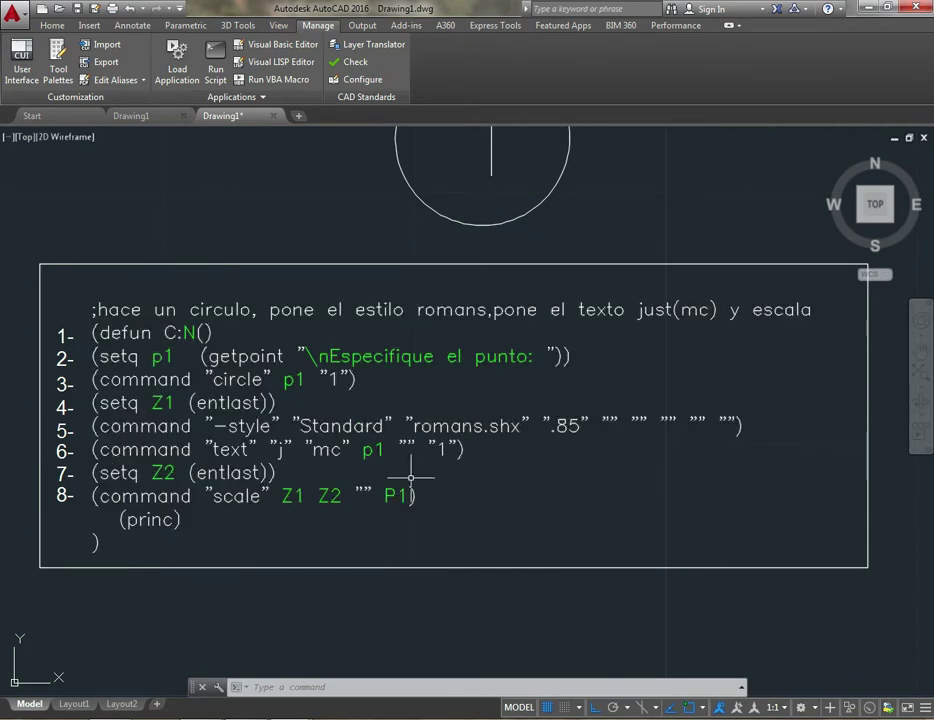
pyautogui.write('c')
pyautogui.press('Return')
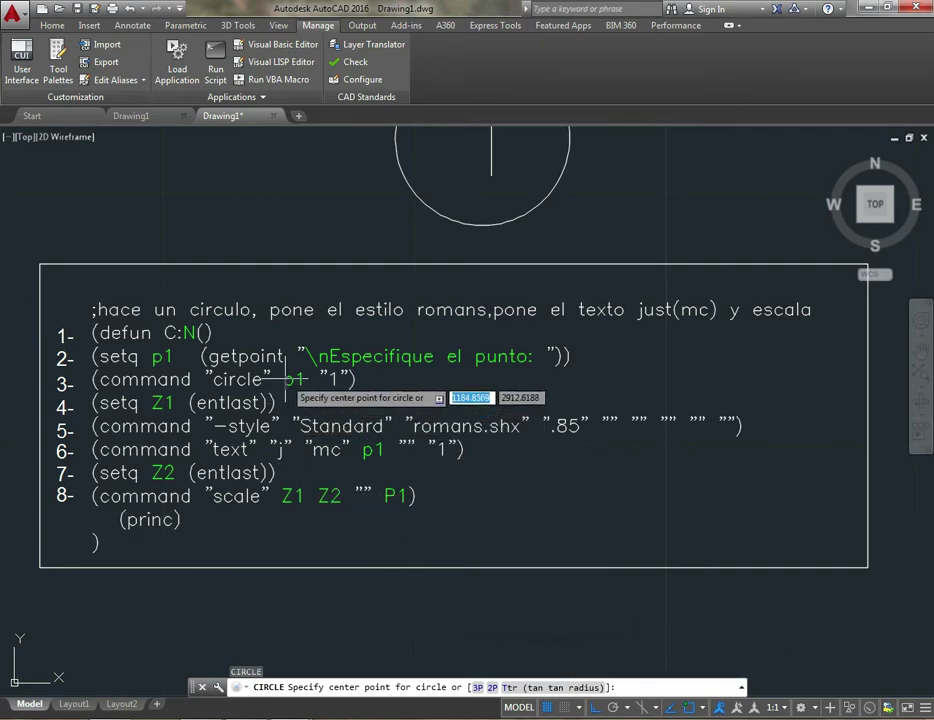
# Draw a radius-1 circle centred just right of the numbered circle.
pyautogui.scroll(-2, 390, 430)
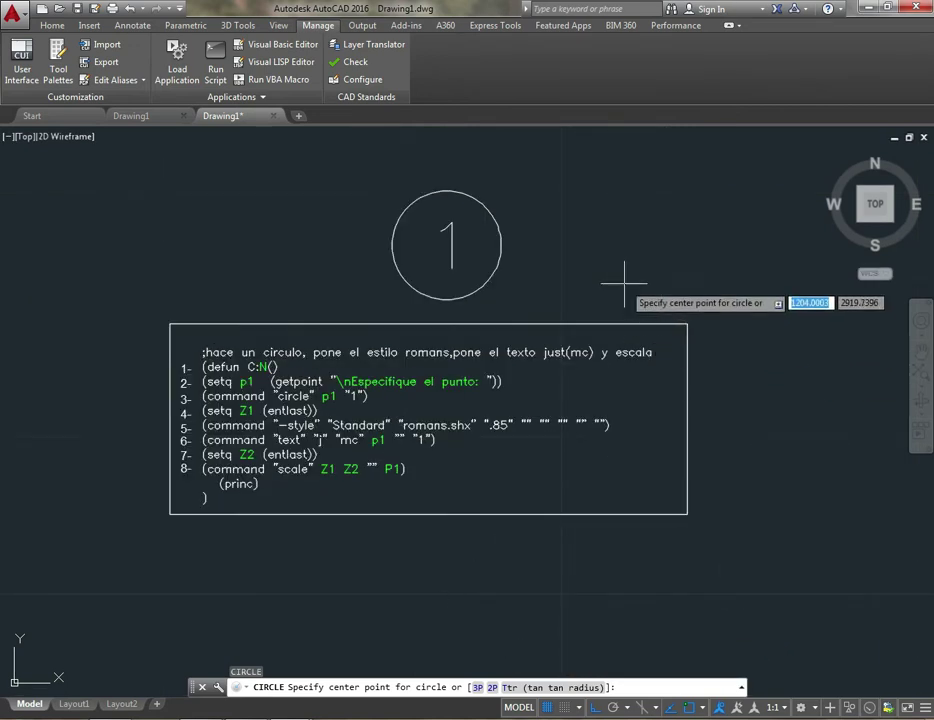
pyautogui.click(620, 247)
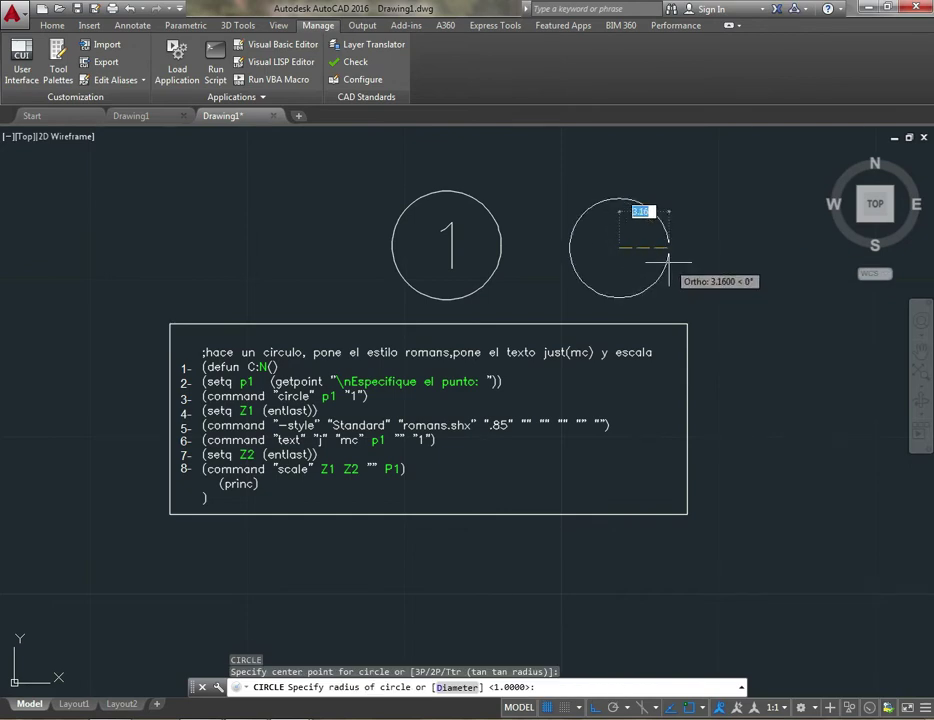
pyautogui.write('1')
pyautogui.press('Return')
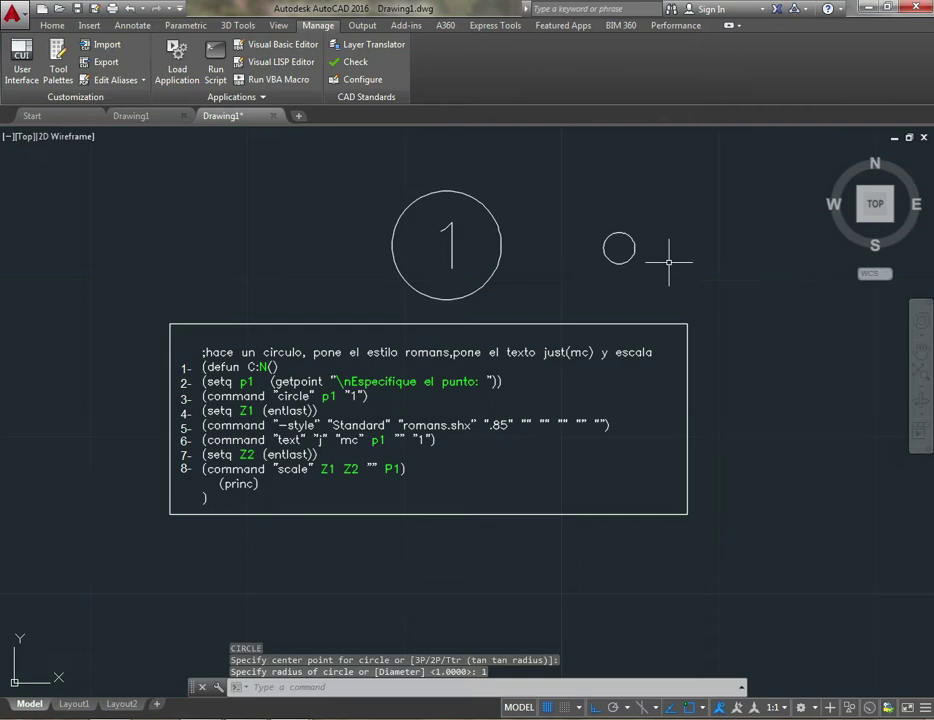
pyautogui.scroll(1, 652, 250)
pyautogui.scroll(-1, 645, 241)
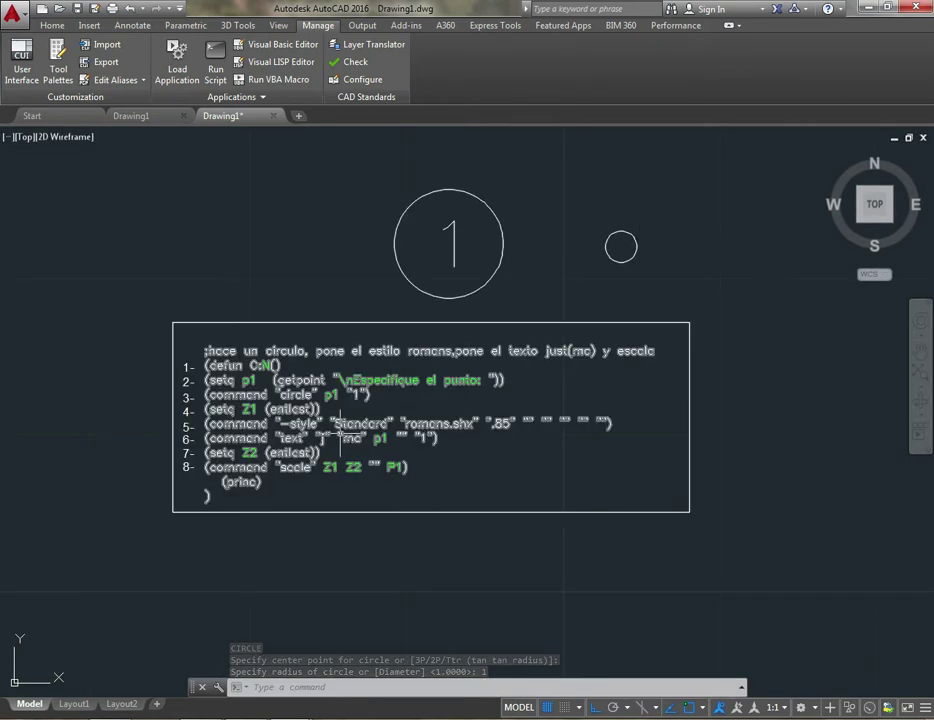
pyautogui.scroll(1, 320, 418)
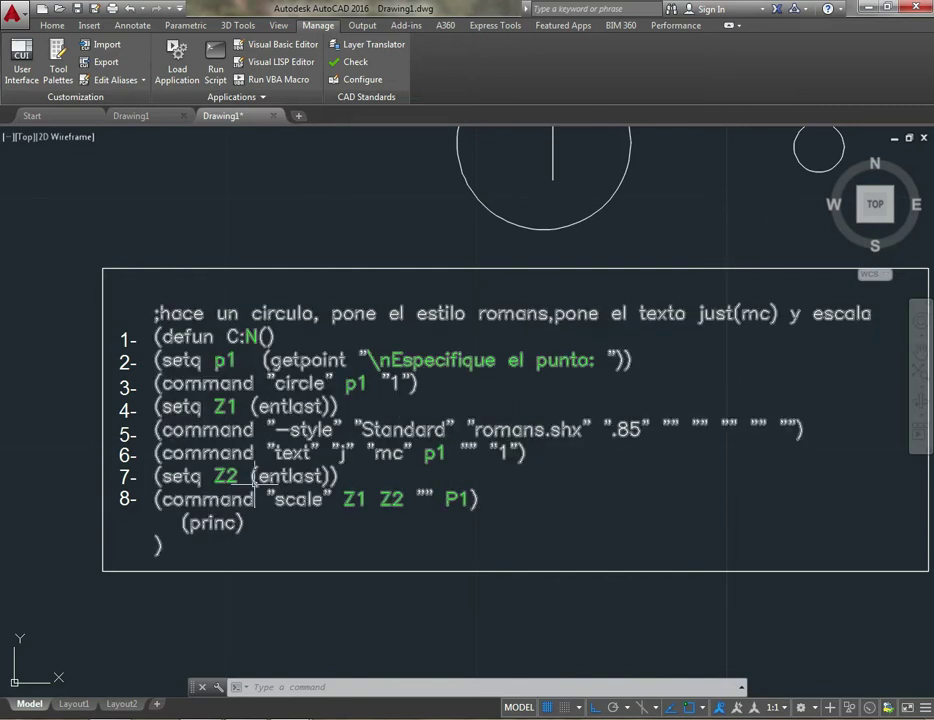
pyautogui.scroll(-3, 298, 498)
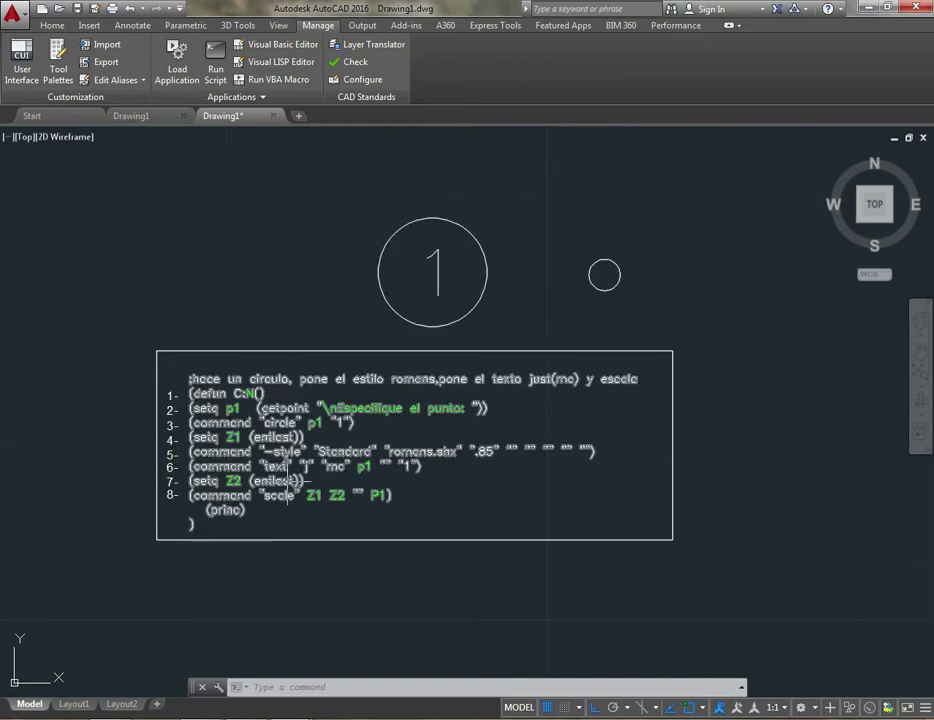
pyautogui.scroll(3, 202, 473)
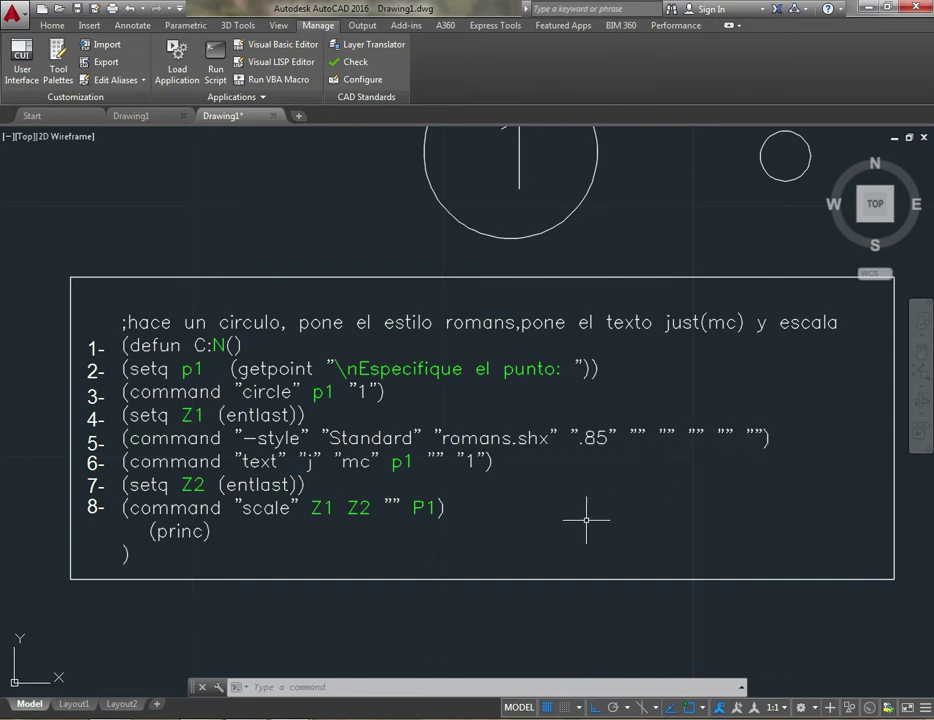
pyautogui.scroll(-2, 511, 451)
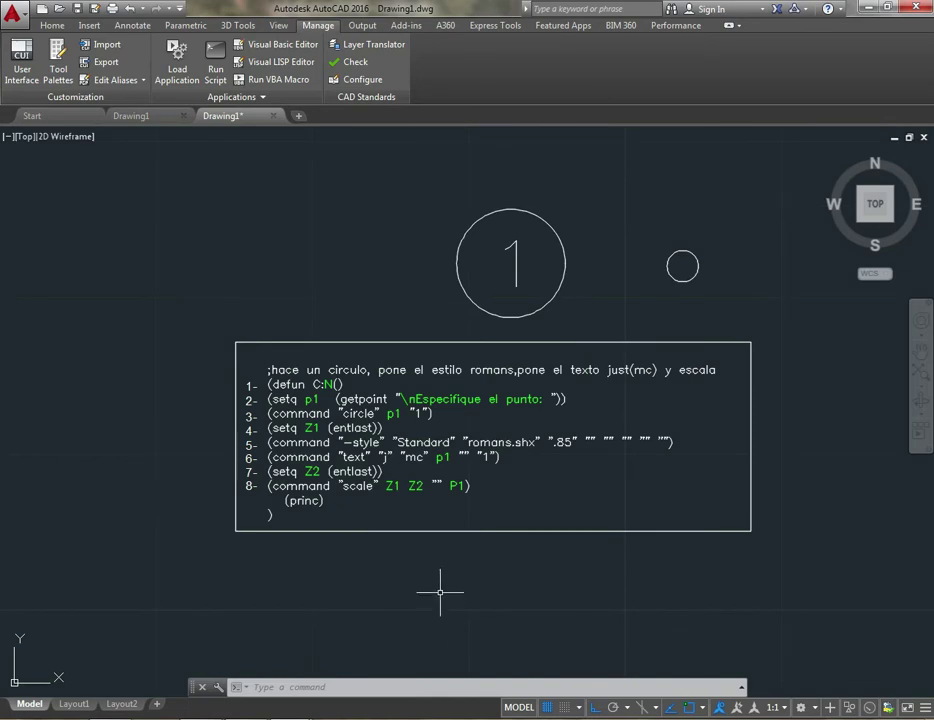
pyautogui.write('ST')
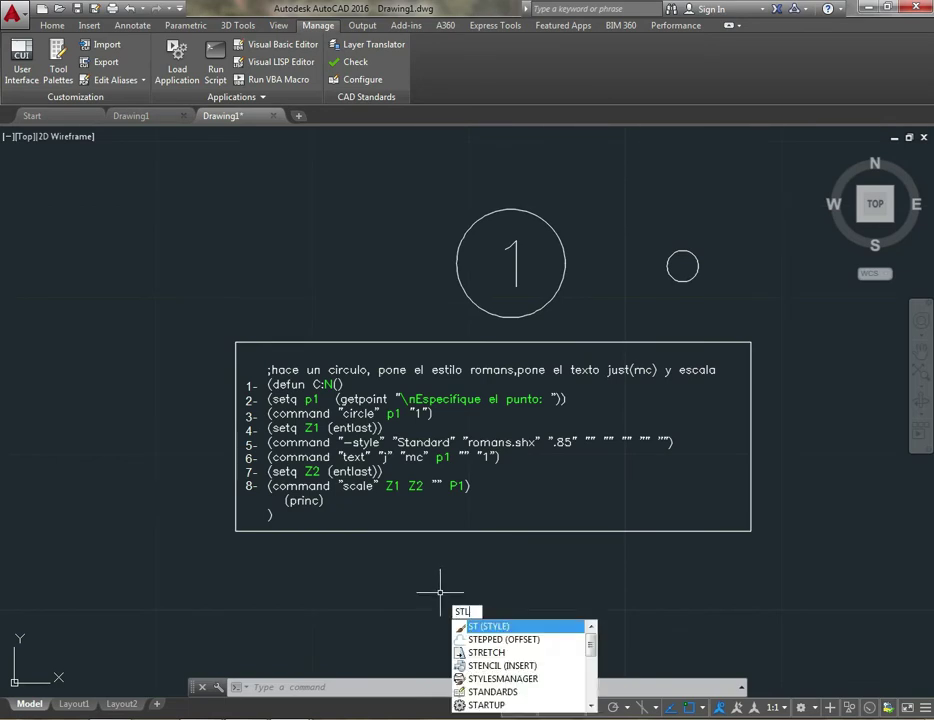
pyautogui.write('LE')
pyautogui.press('BackSpace')
pyautogui.press('BackSpace')
pyautogui.press('Return')
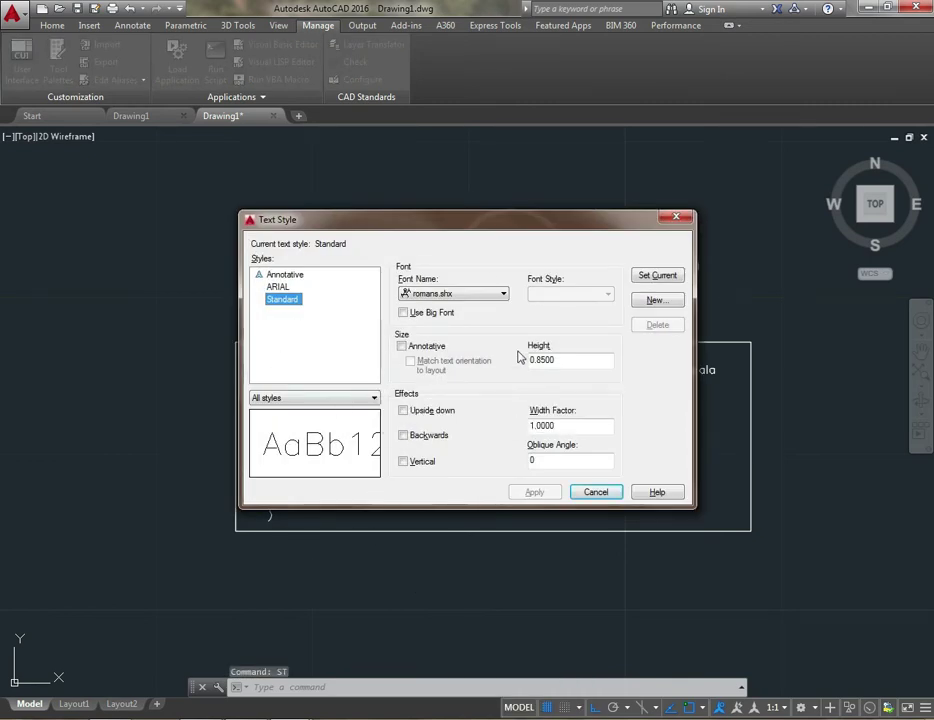
pyautogui.click(597, 493)
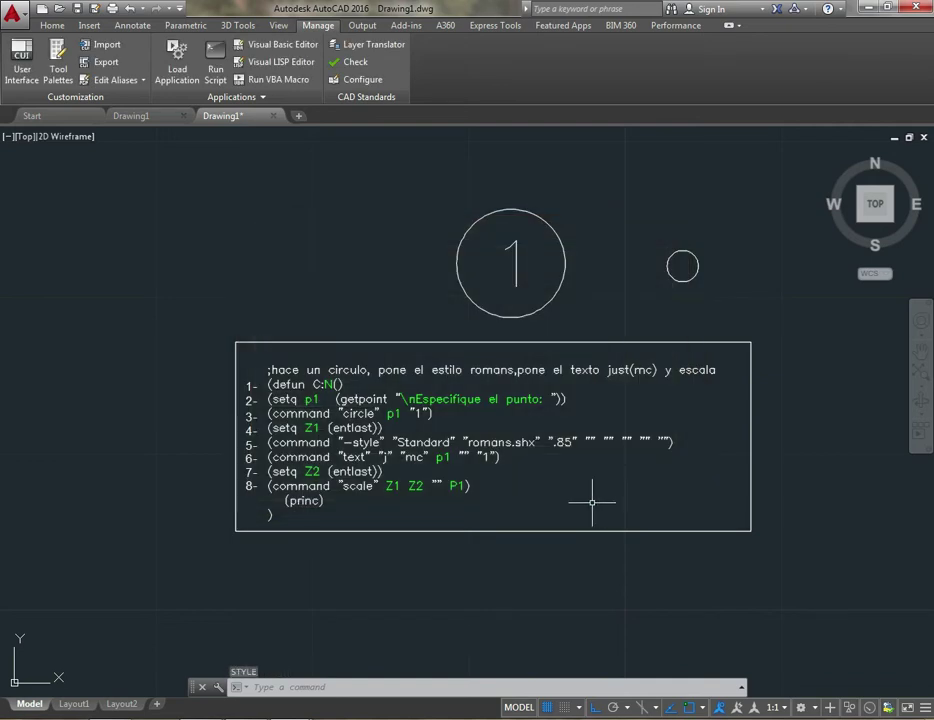
pyautogui.scroll(1, 589, 496)
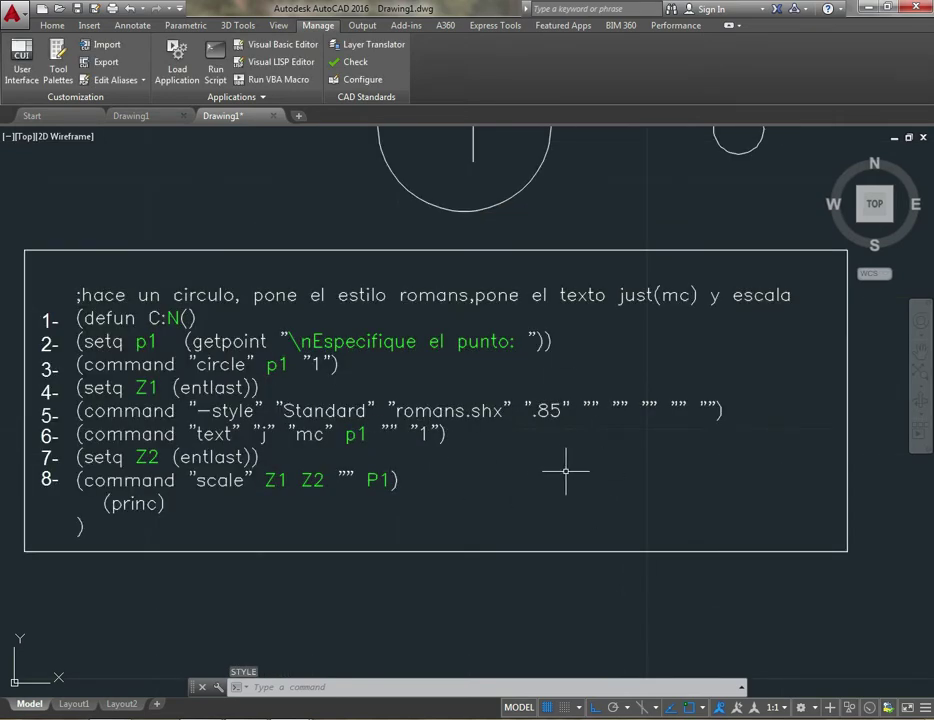
# Use -STYLE to make Standard current with romans.shx, height 0.85, and default width and obliquing.
pyautogui.write('-st')
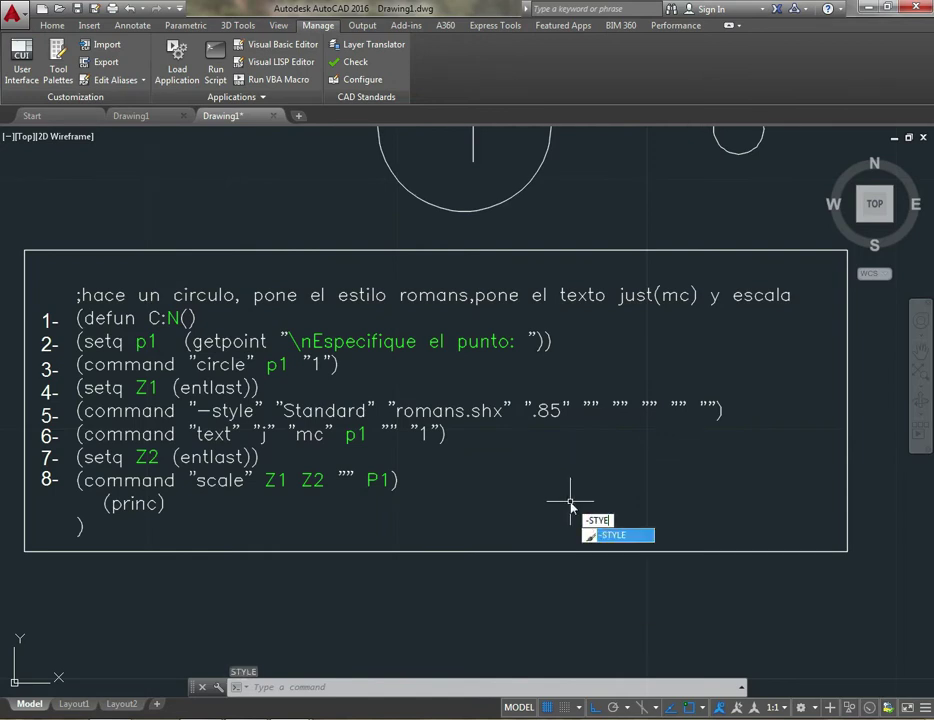
pyautogui.write('E')
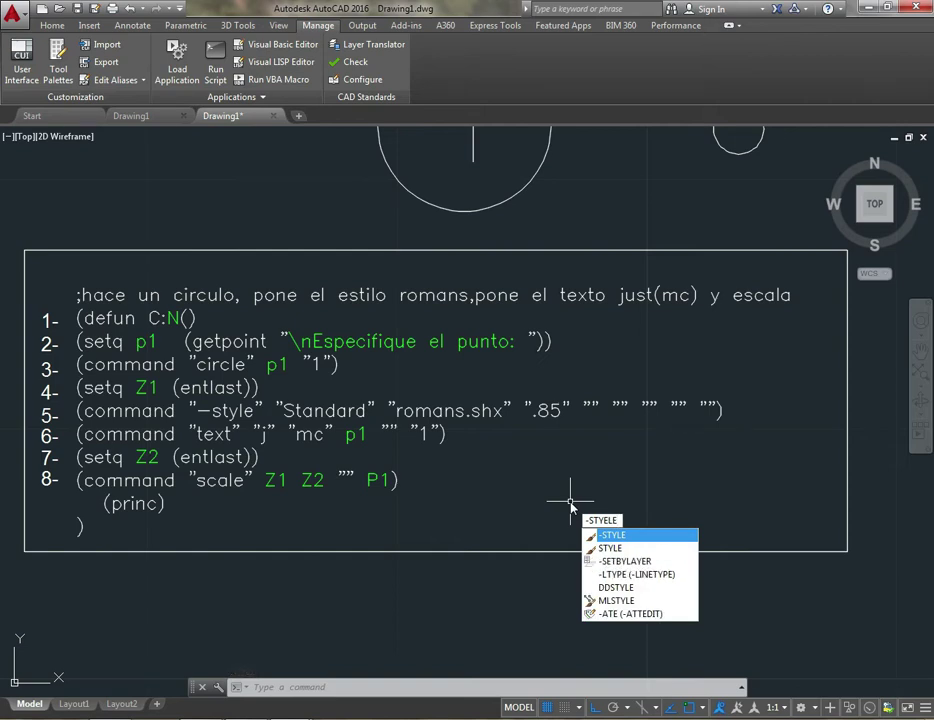
pyautogui.press('BackSpace')
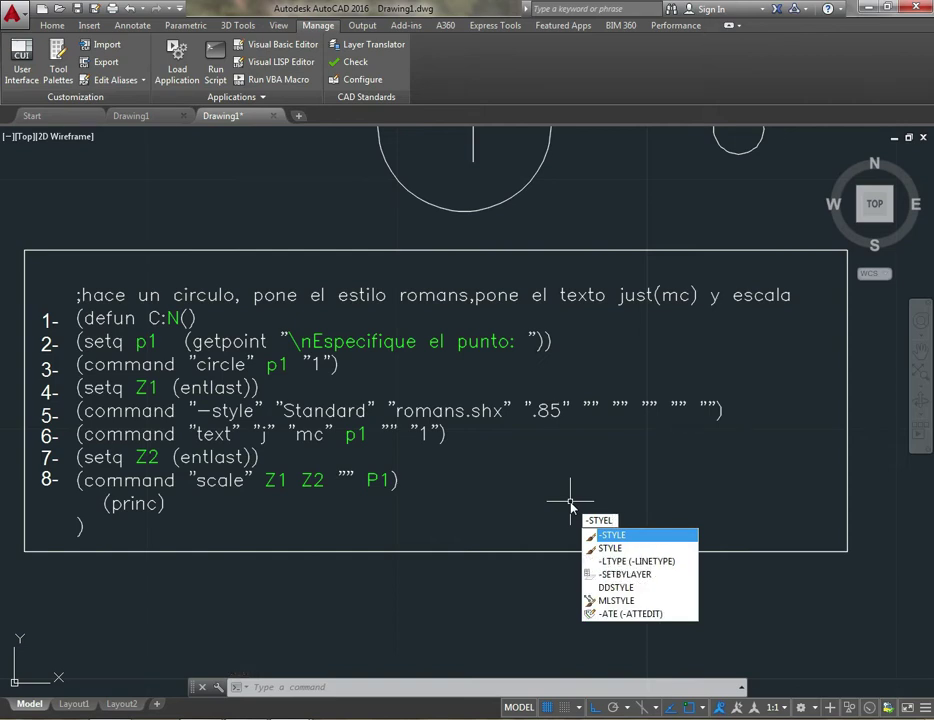
pyautogui.press('Return')
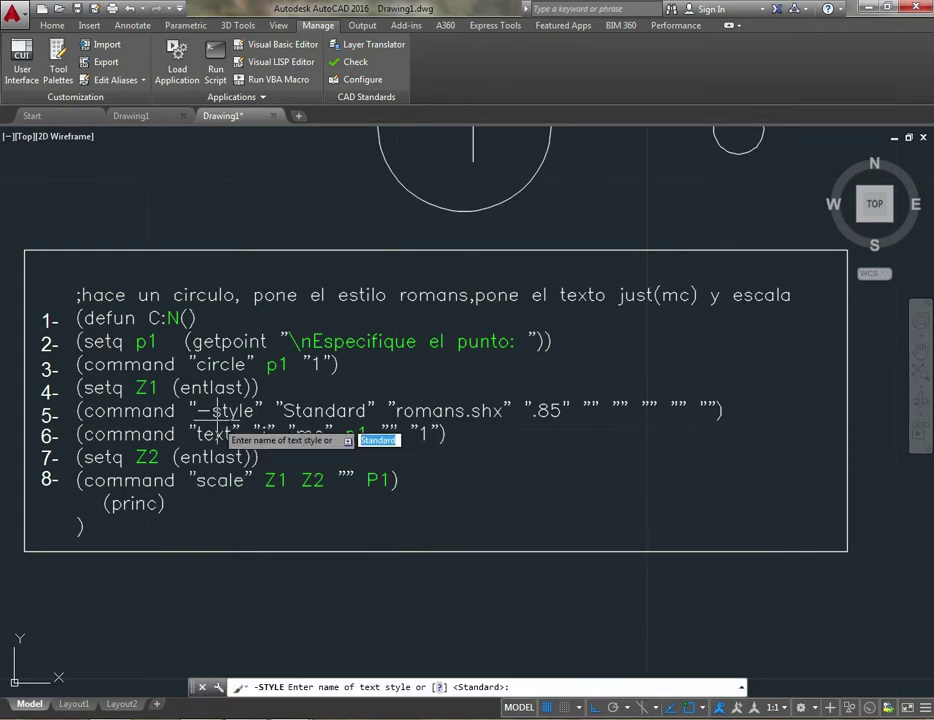
pyautogui.click(521, 682)
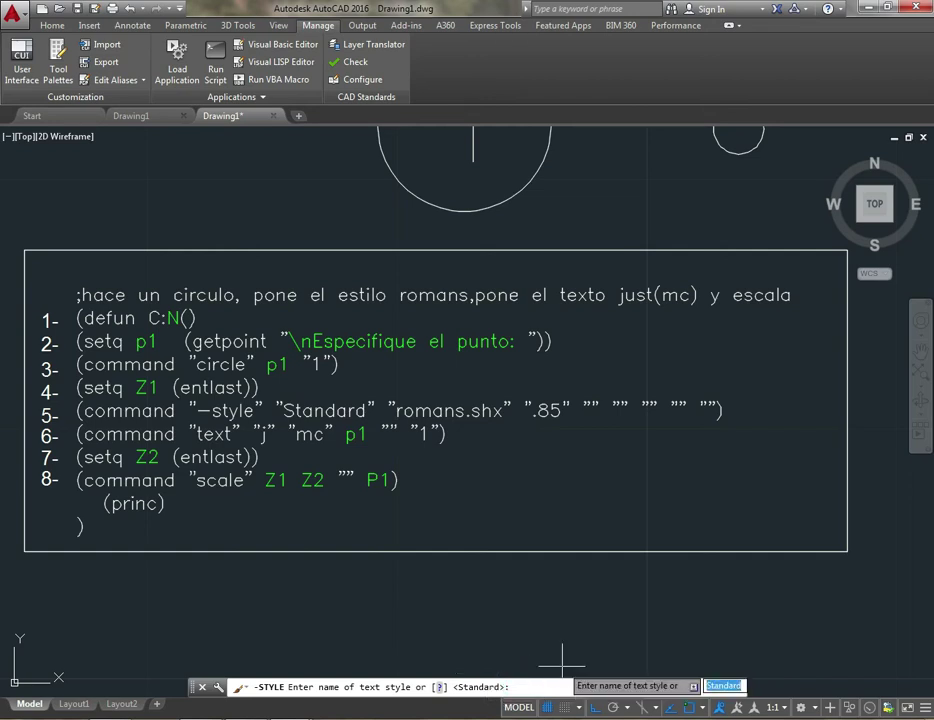
pyautogui.press('Return')
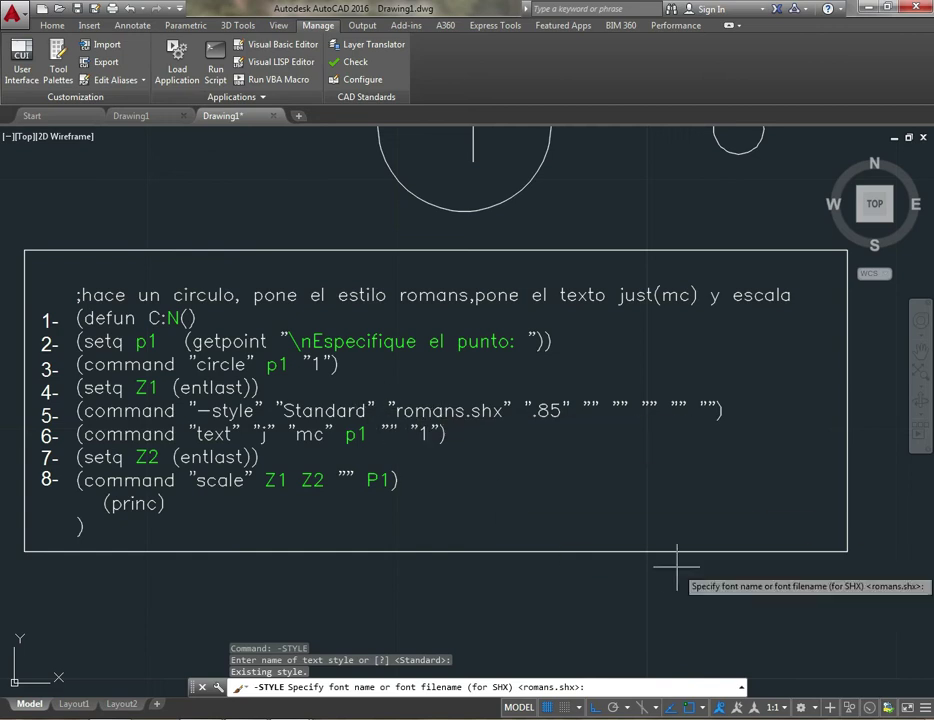
pyautogui.press('Return')
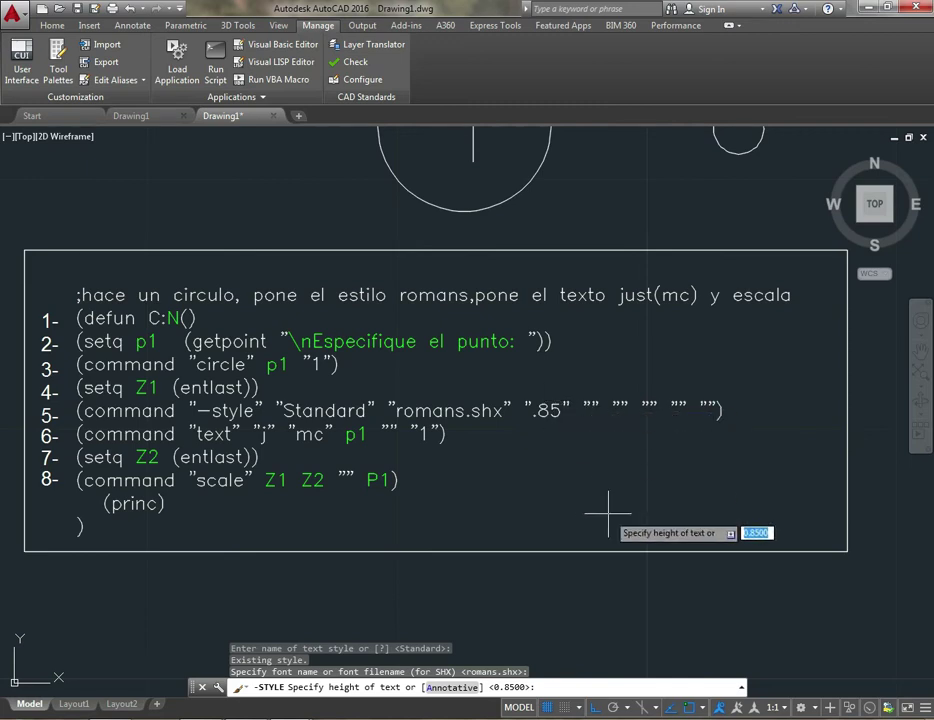
pyautogui.press('Return')
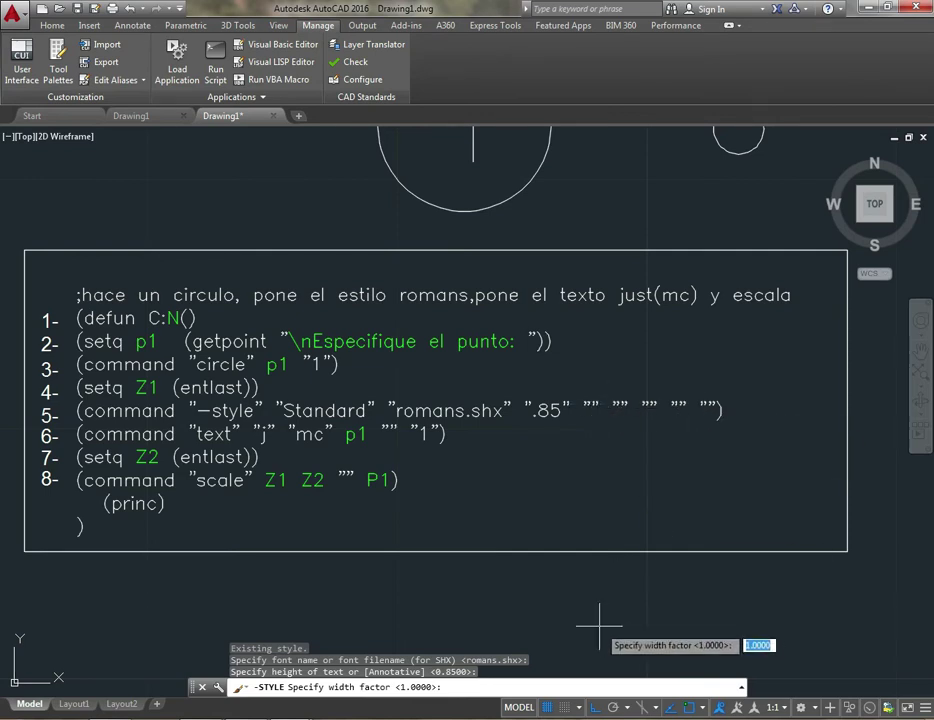
pyautogui.press('Return')
pyautogui.press('Return')
pyautogui.press('Return')
pyautogui.press('Return')
pyautogui.press('Return')
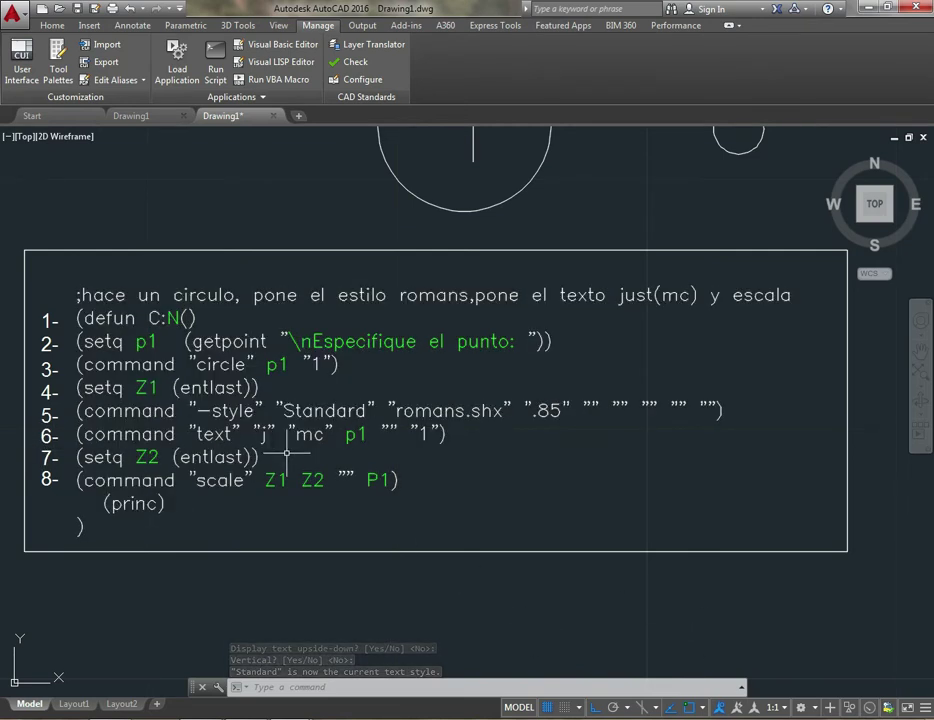
# Place text '1' with MC justification at the small circle's centre, rotation 0.
pyautogui.scroll(-1, 361, 521)
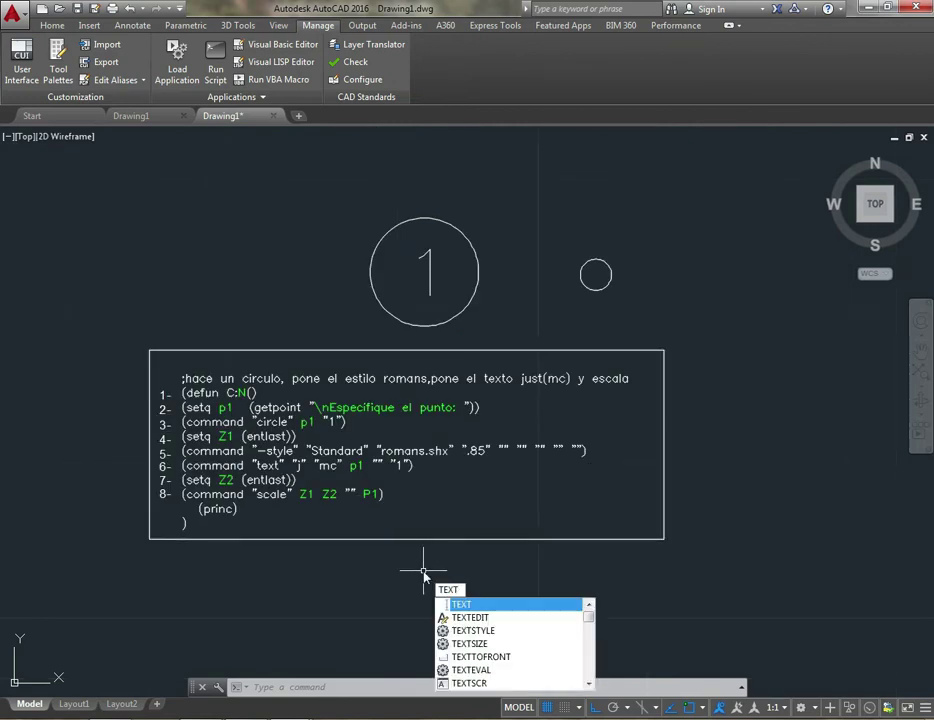
pyautogui.press('Return')
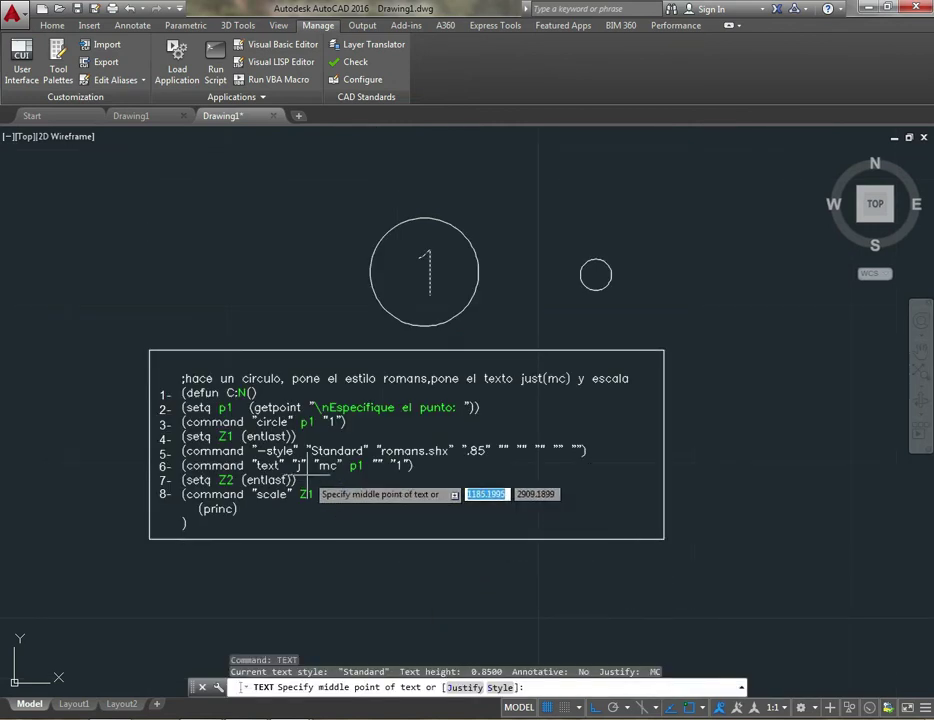
pyautogui.scroll(1, 338, 480)
pyautogui.write('J')
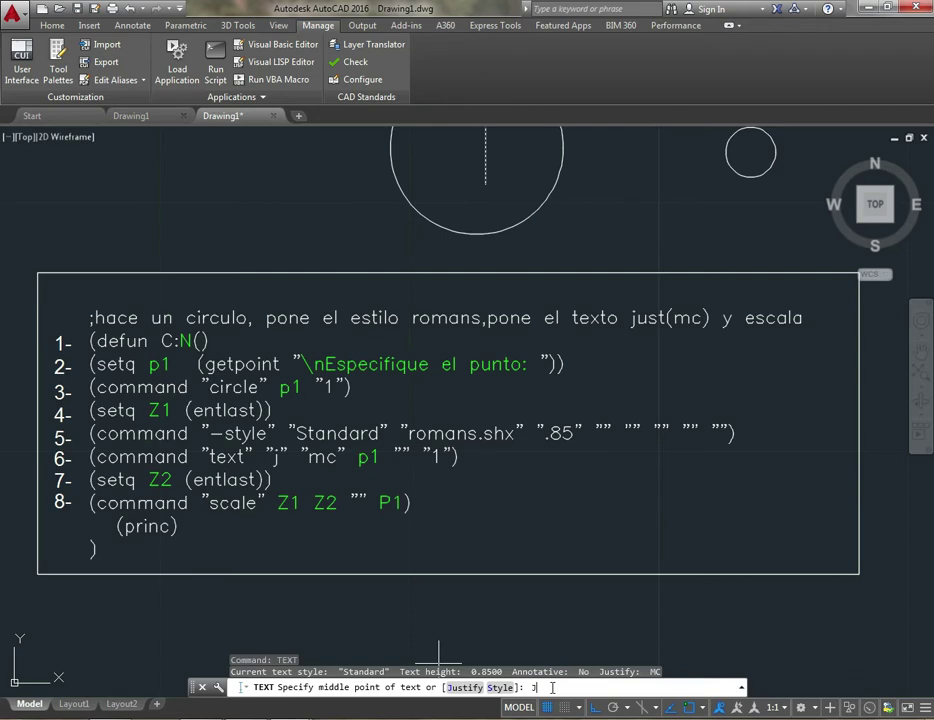
pyautogui.press('Return')
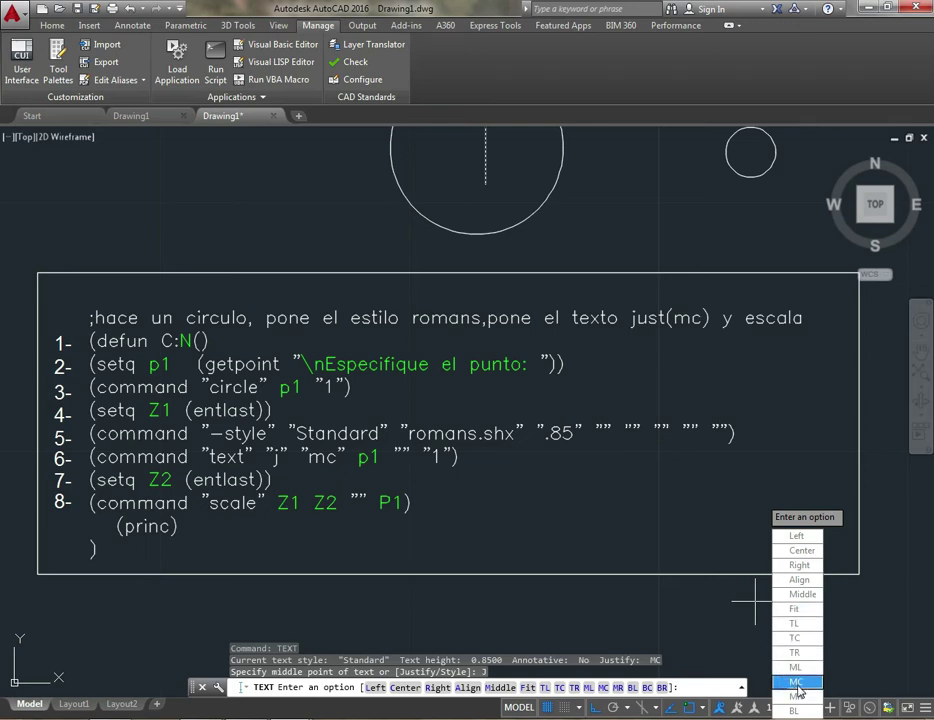
pyautogui.click(797, 682)
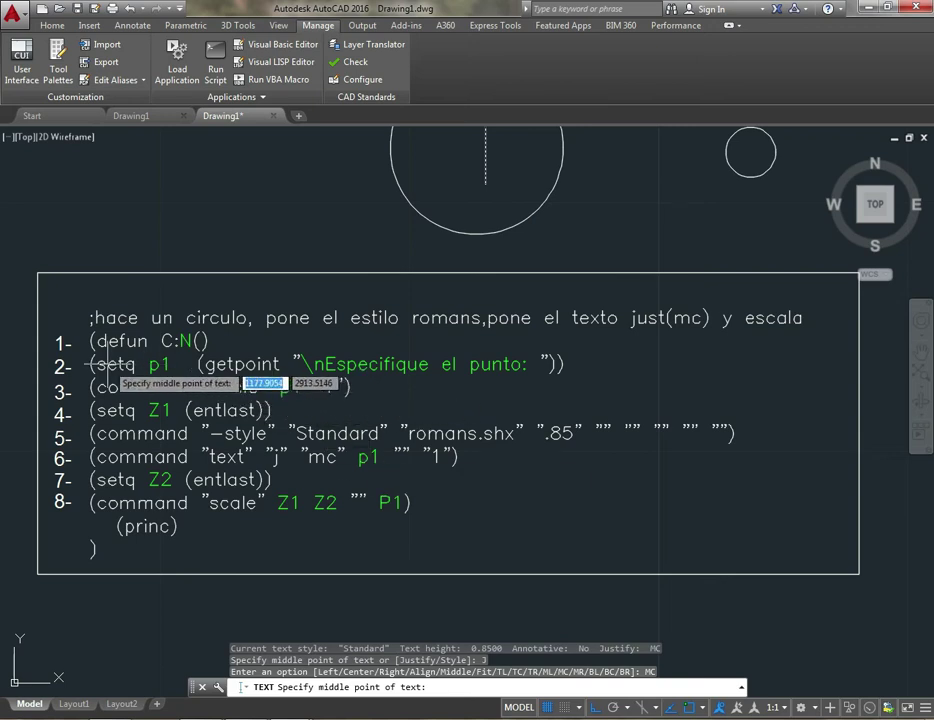
pyautogui.scroll(-2, 575, 473)
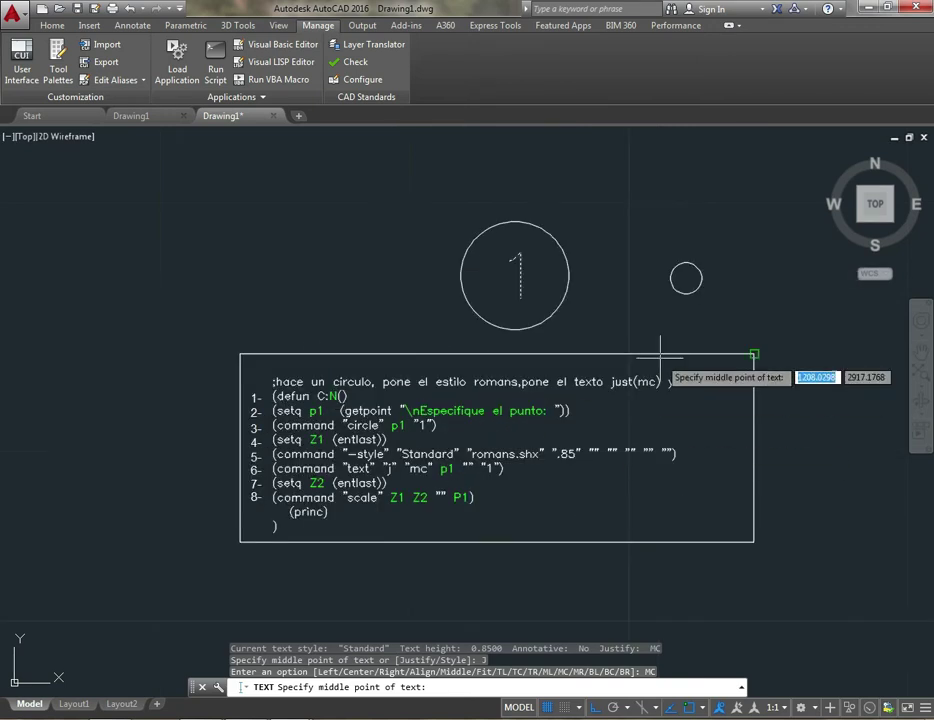
pyautogui.click(690, 281)
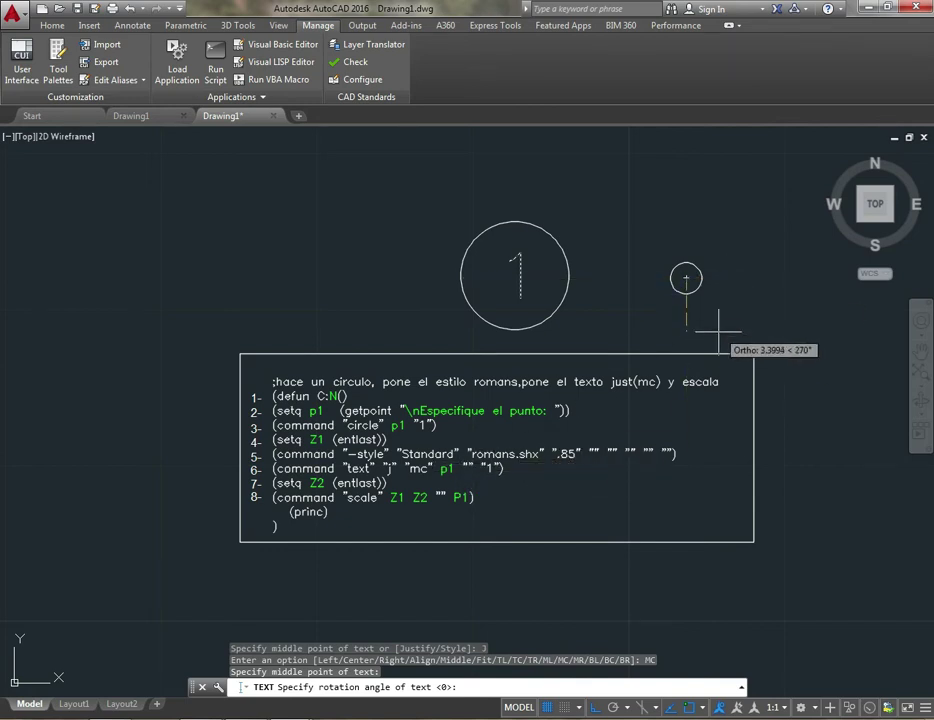
pyautogui.press('Return')
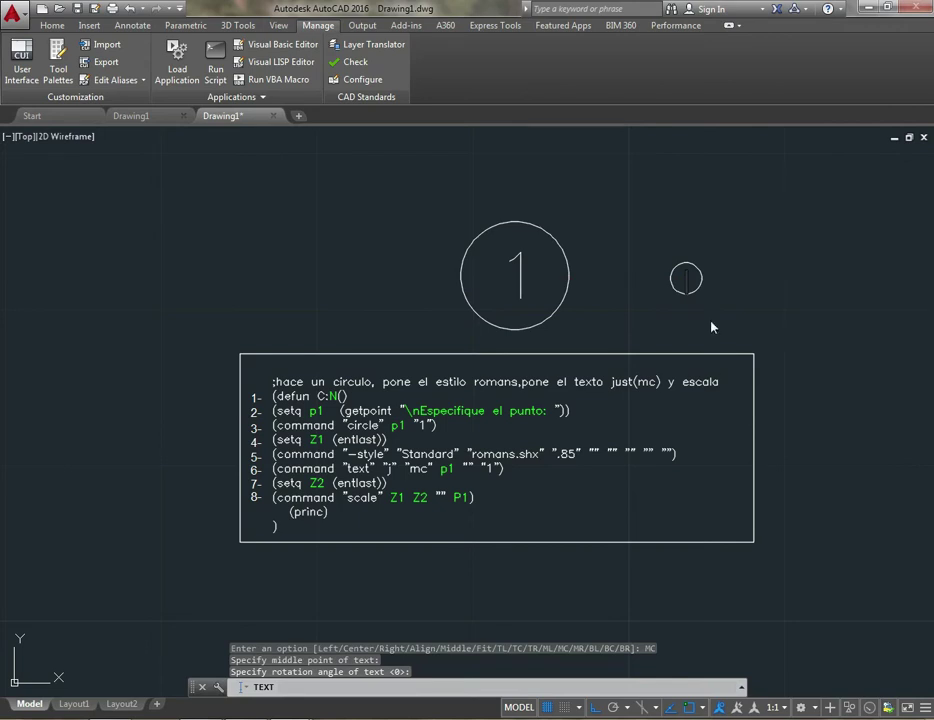
pyautogui.write('1')
pyautogui.press('Return')
pyautogui.press('Return')
# Window-select around the small circle, then cancel the selection.
pyautogui.scroll(2, 688, 313)
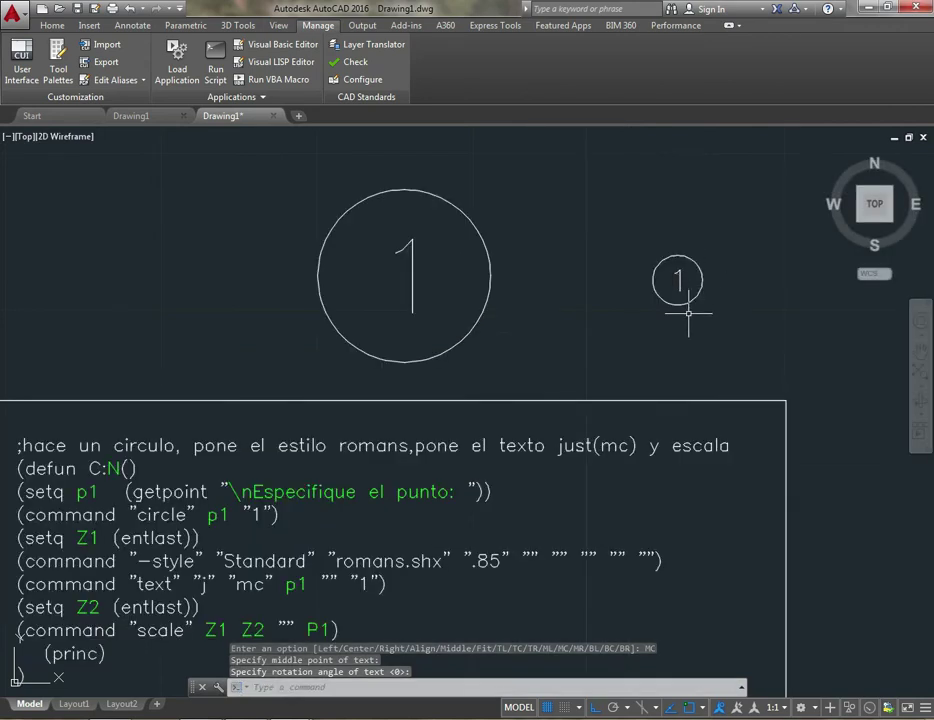
pyautogui.scroll(-2, 690, 276)
pyautogui.scroll(3, 463, 477)
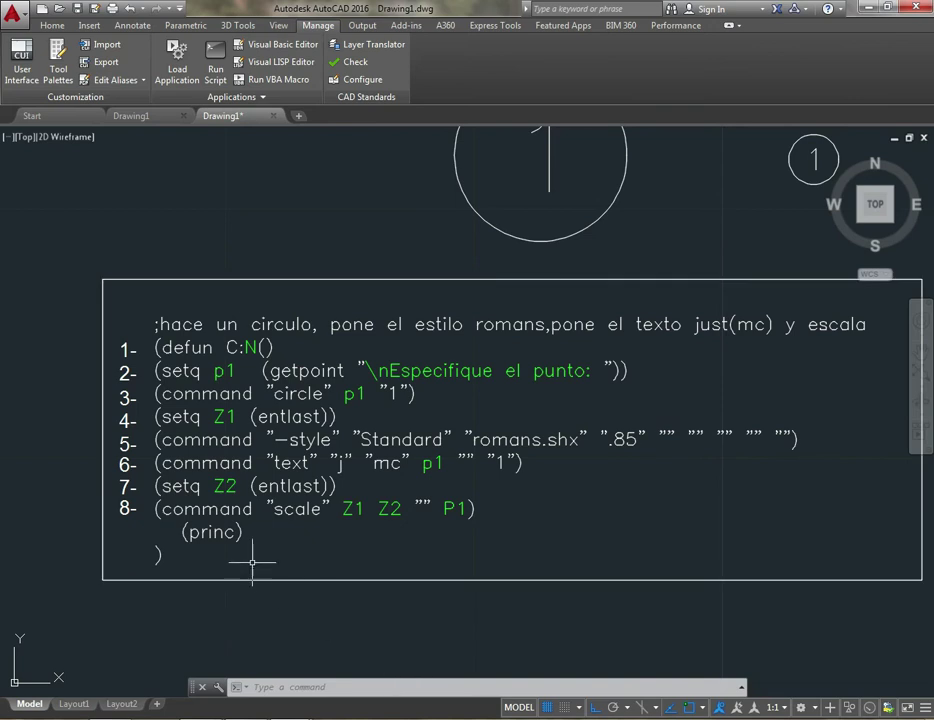
pyautogui.scroll(-2, 253, 525)
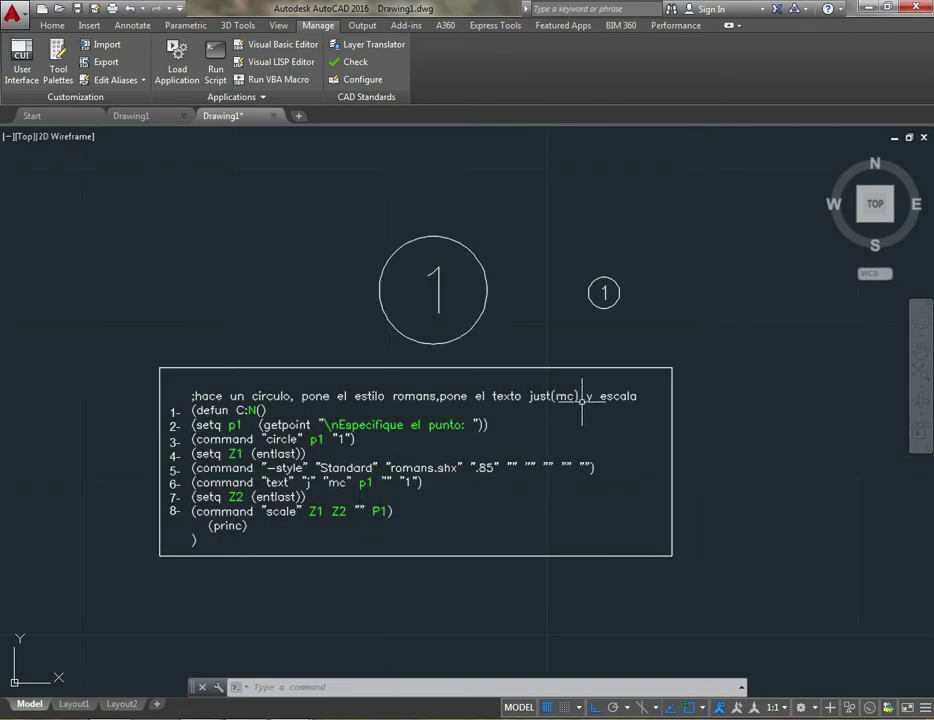
pyautogui.scroll(2, 615, 288)
pyautogui.scroll(2, 600, 260)
pyautogui.moveTo(592, 254); pyautogui.dragTo(583, 266)
pyautogui.press('Escape')
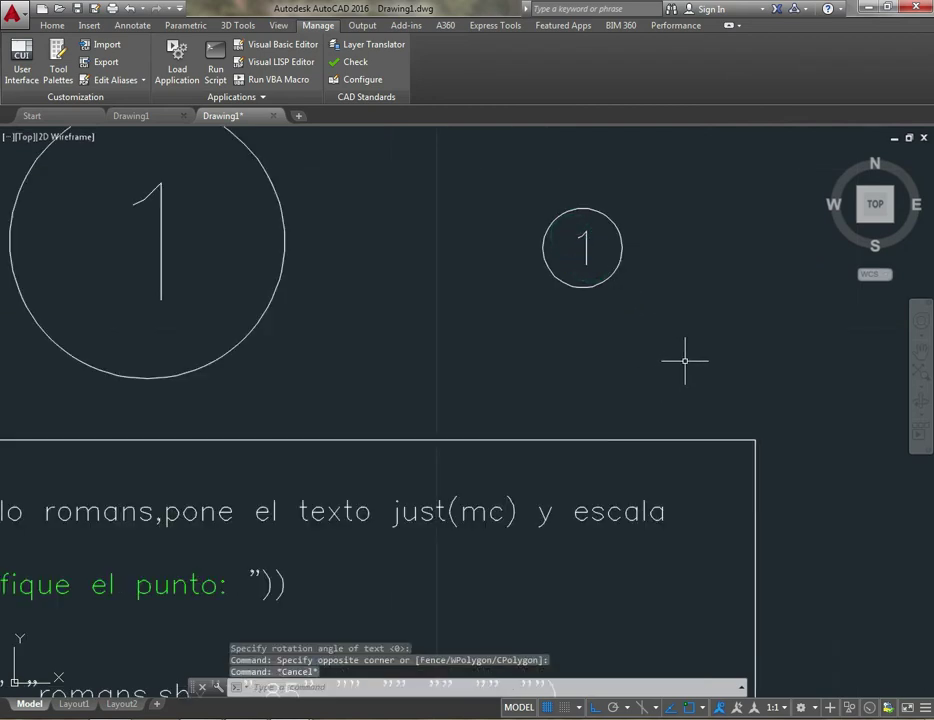
pyautogui.scroll(-2, 625, 452)
pyautogui.scroll(-2, 381, 367)
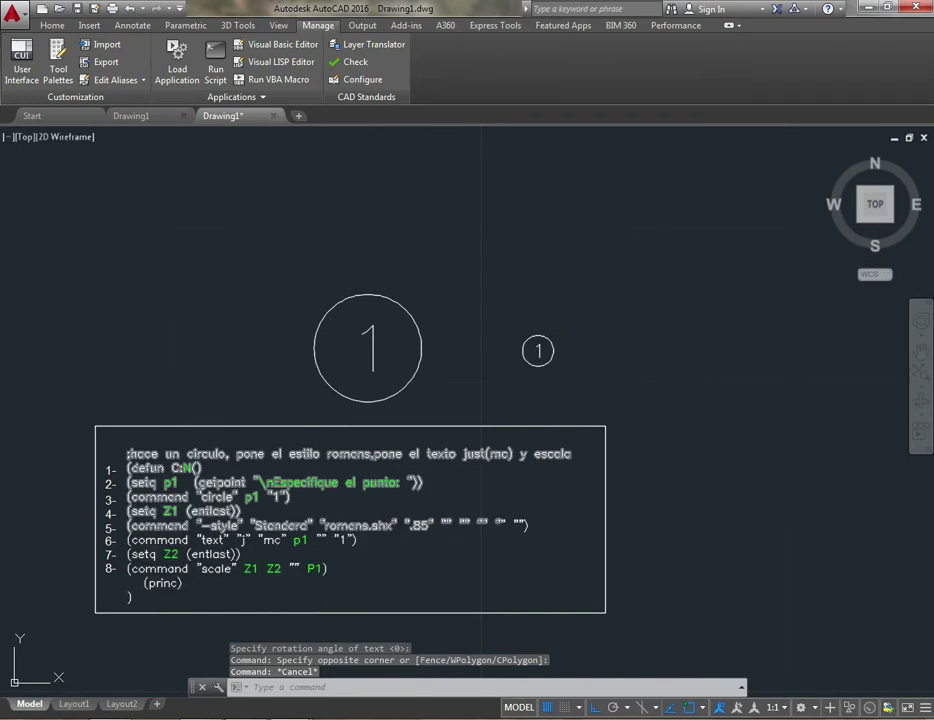
# Start SCALE and select the small circle together with its number 1.
pyautogui.scroll(2, 205, 590)
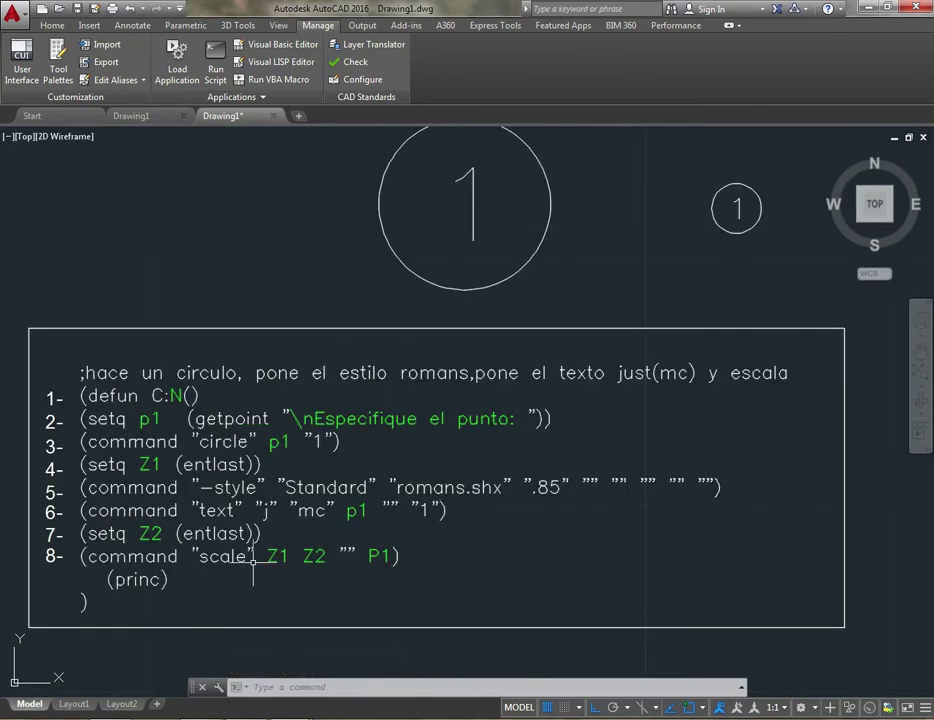
pyautogui.scroll(-3, 200, 560)
pyautogui.scroll(1, 330, 400)
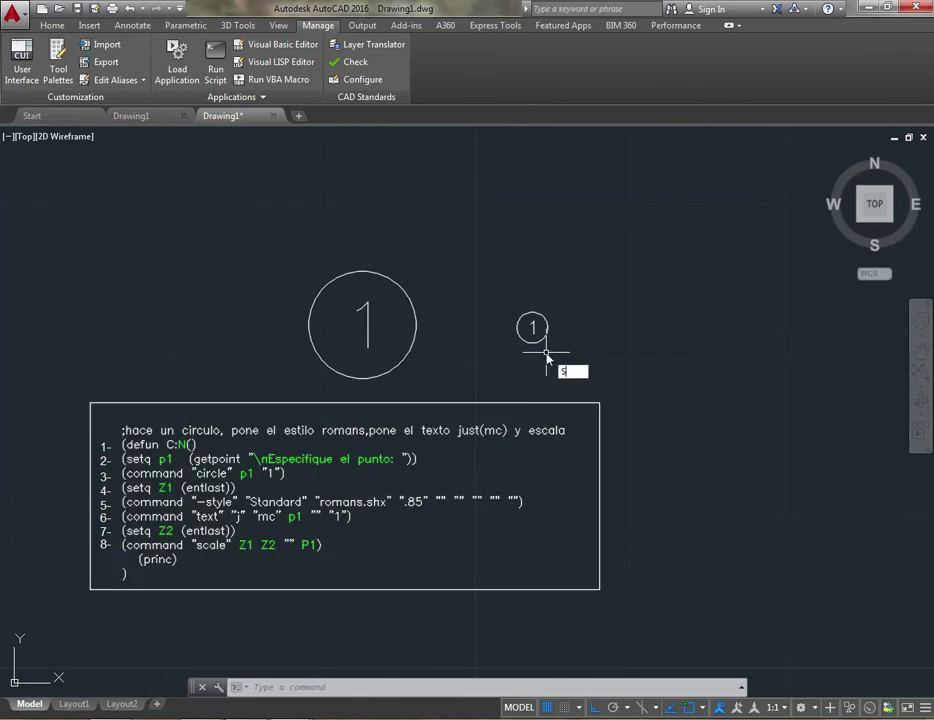
pyautogui.write('E')
pyautogui.press('Return')
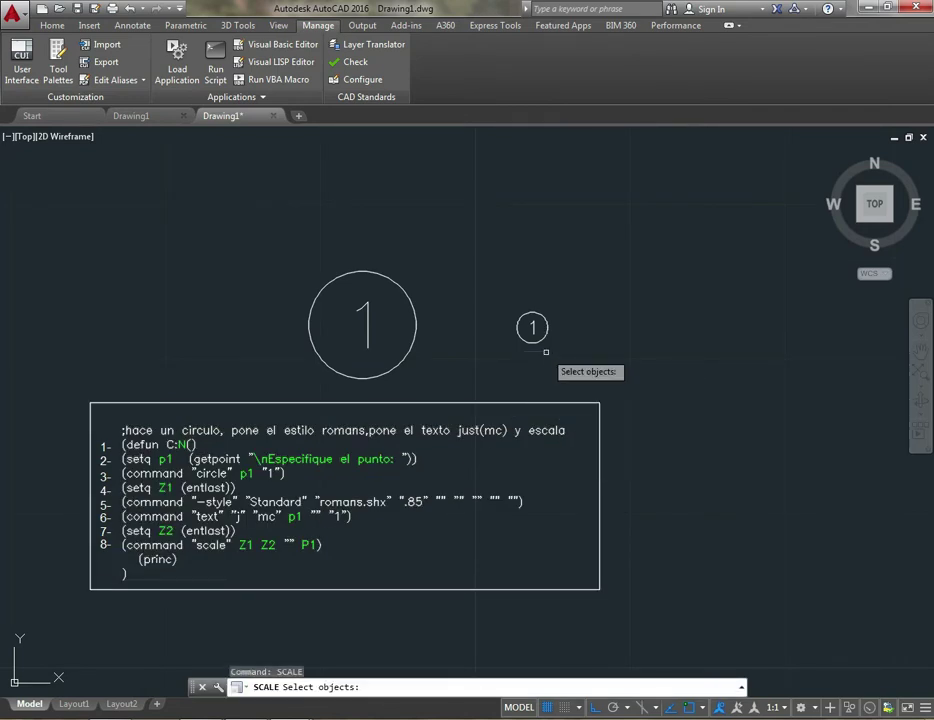
pyautogui.scroll(2, 545, 352)
pyautogui.scroll(-2, 575, 354)
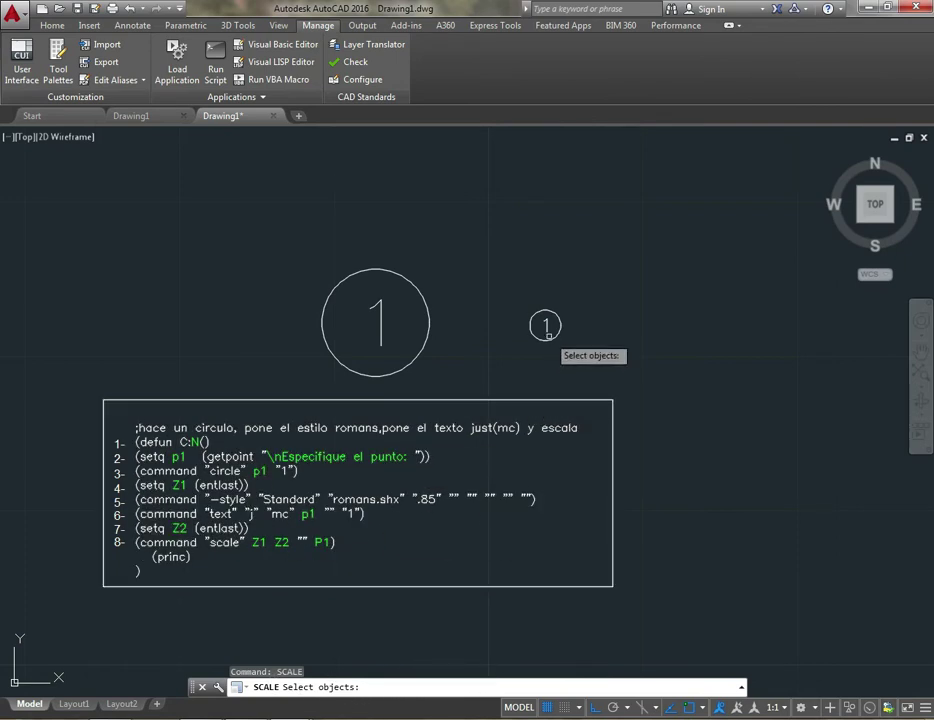
pyautogui.scroll(2, 547, 330)
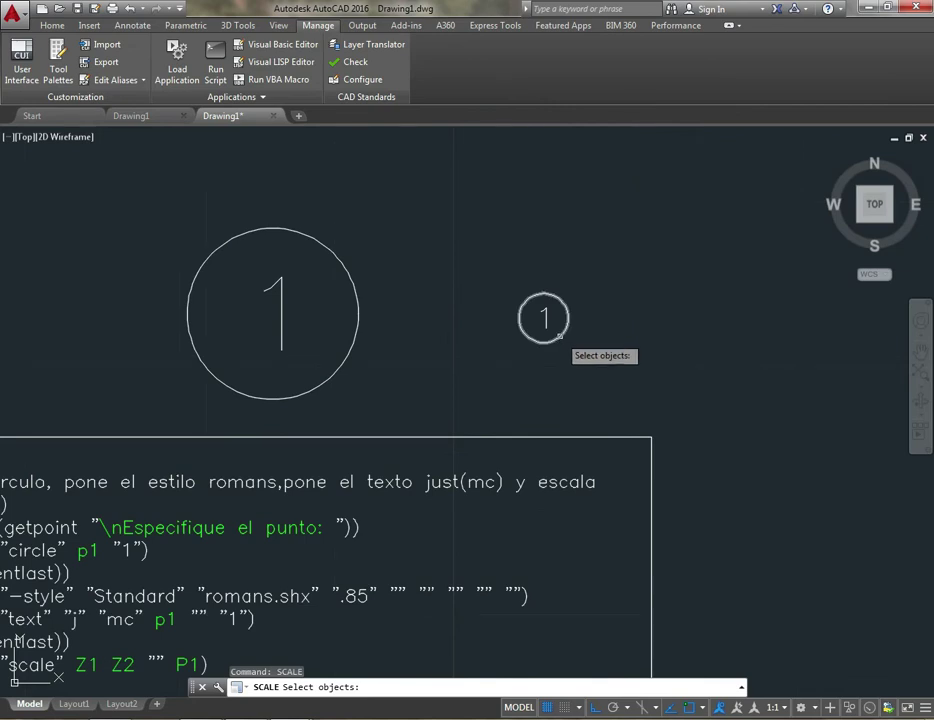
pyautogui.scroll(-2, 566, 338)
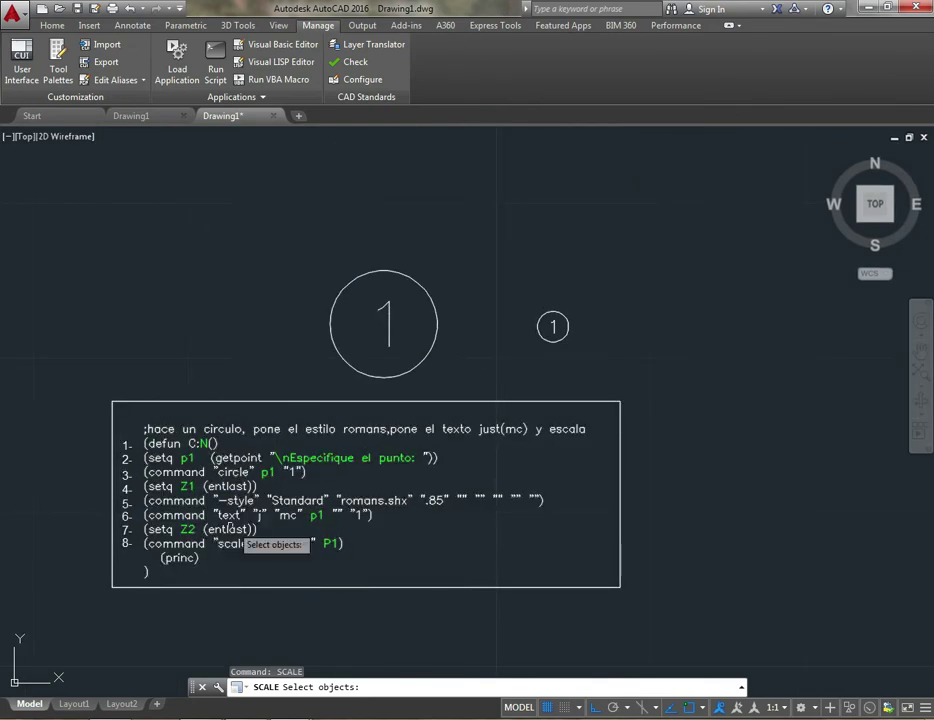
pyautogui.scroll(2, 199, 484)
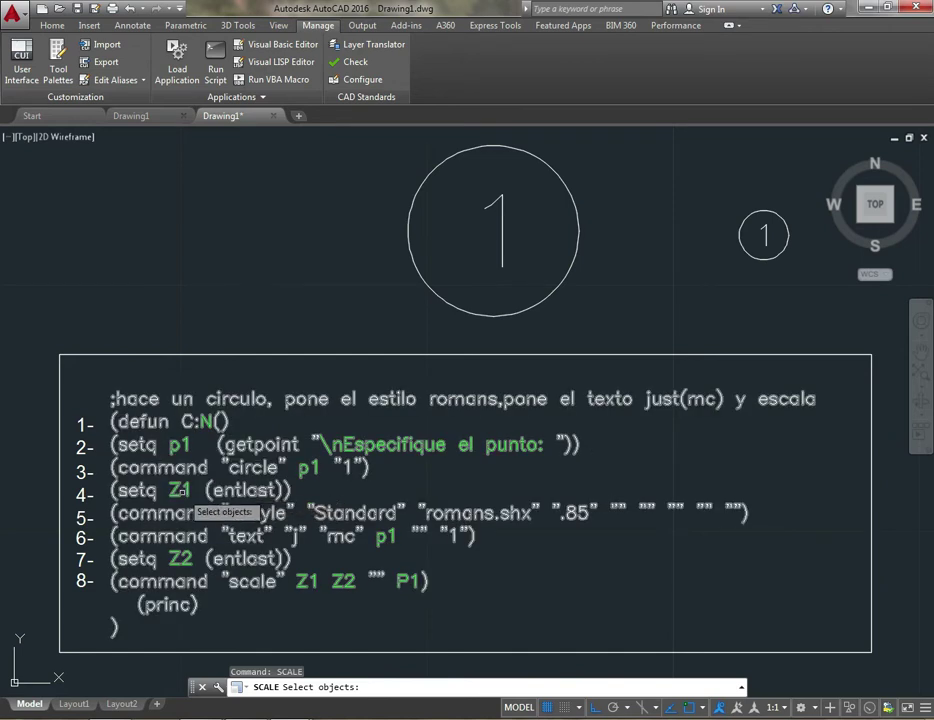
pyautogui.click(777, 218)
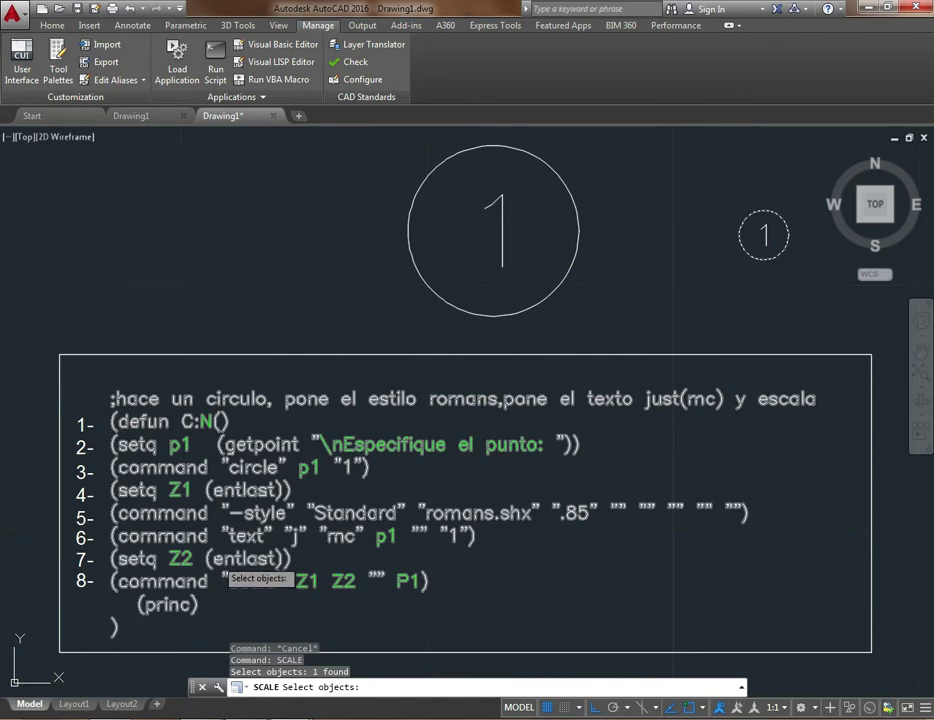
pyautogui.click(766, 235)
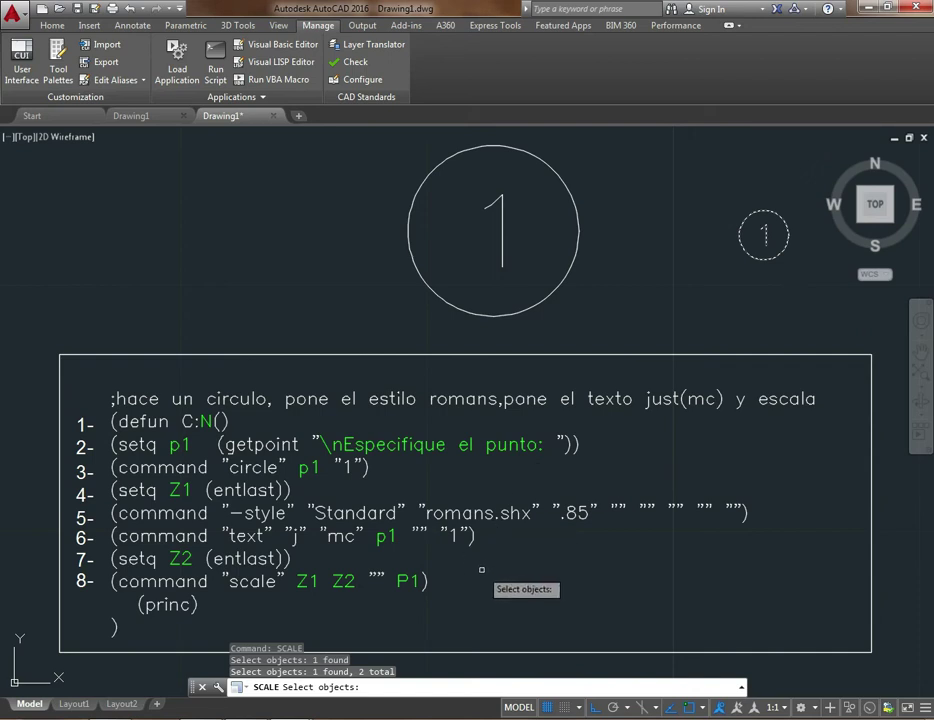
pyautogui.press('Return')
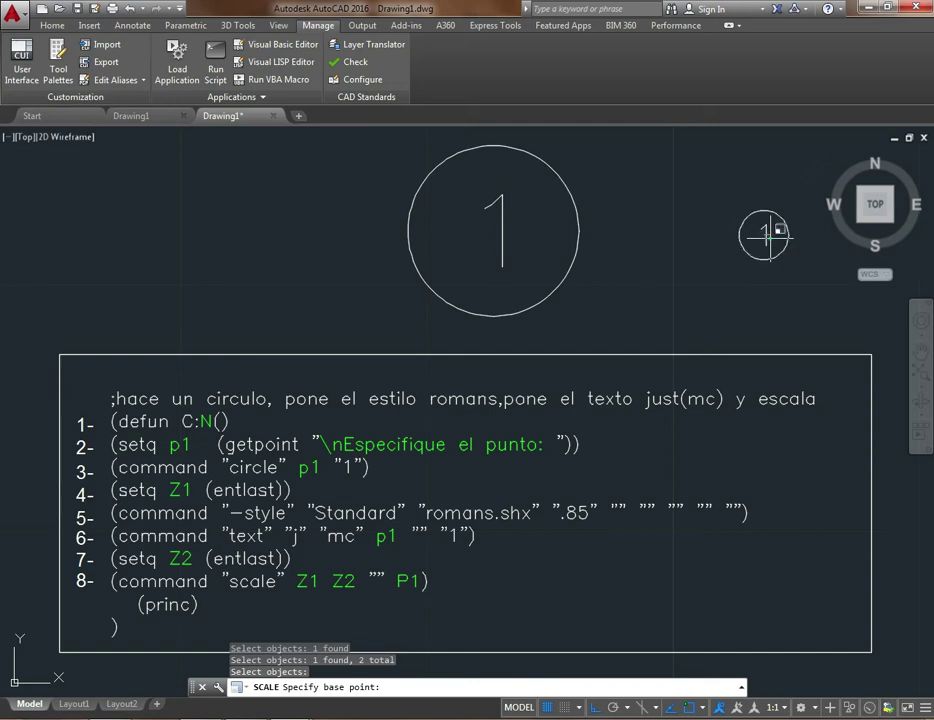
# Enlarge them about the circle's centre, then window-select both numbered circles.
pyautogui.click(765, 236)
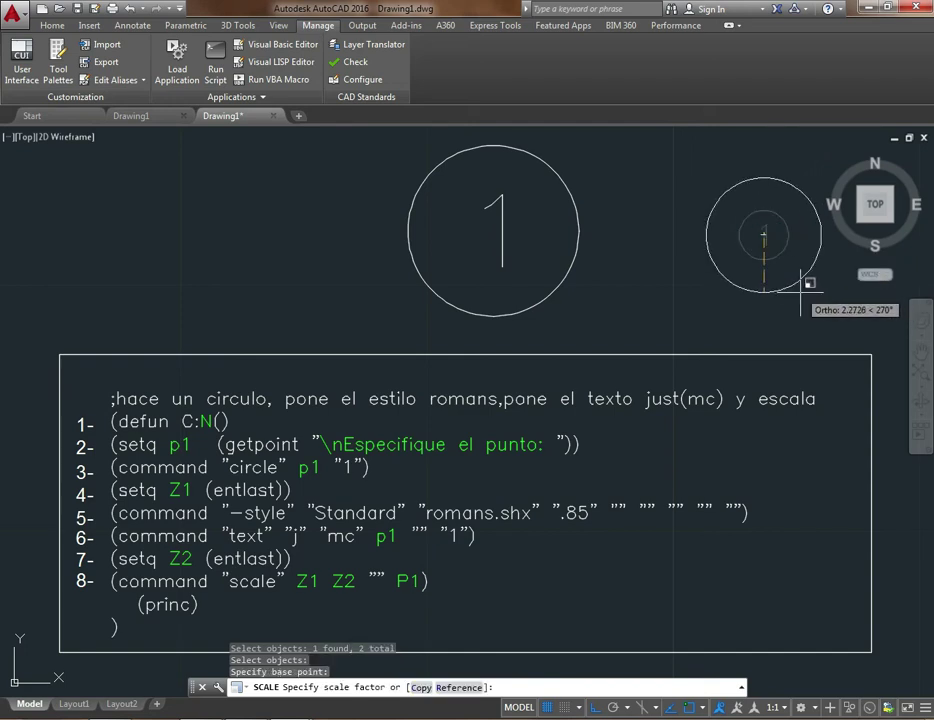
pyautogui.click(800, 288)
pyautogui.click(798, 263)
pyautogui.click(455, 217)
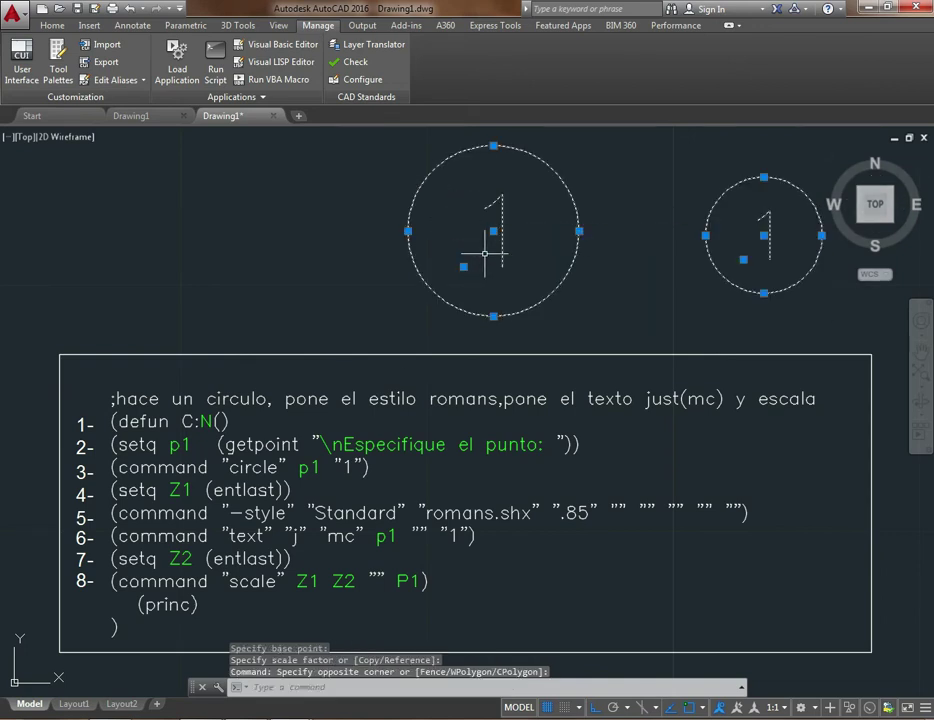
# Erase both circles with their numbers and select the code text block.
pyautogui.press('Delete')
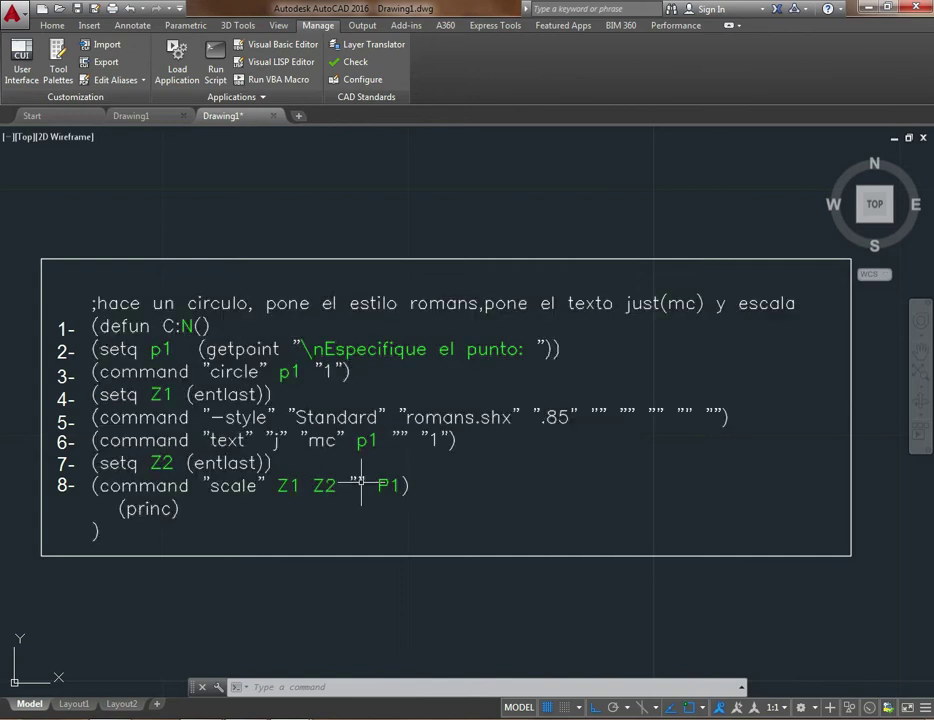
pyautogui.click(322, 487)
pyautogui.click(271, 487)
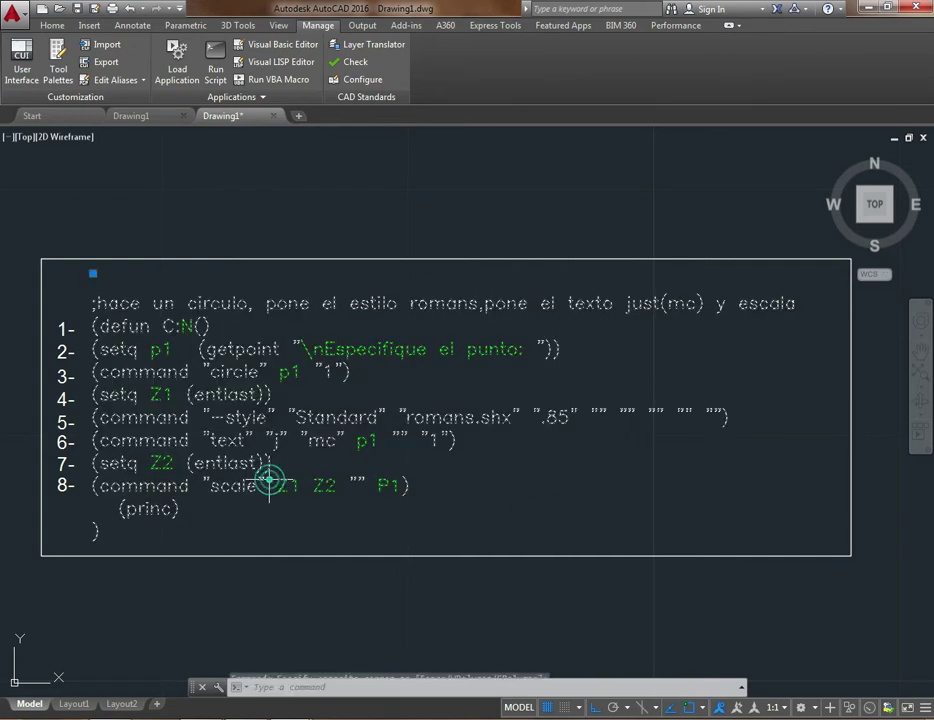
# Copy the entire LISP code from the note and close the text editor.
pyautogui.doubleClick(125, 487)
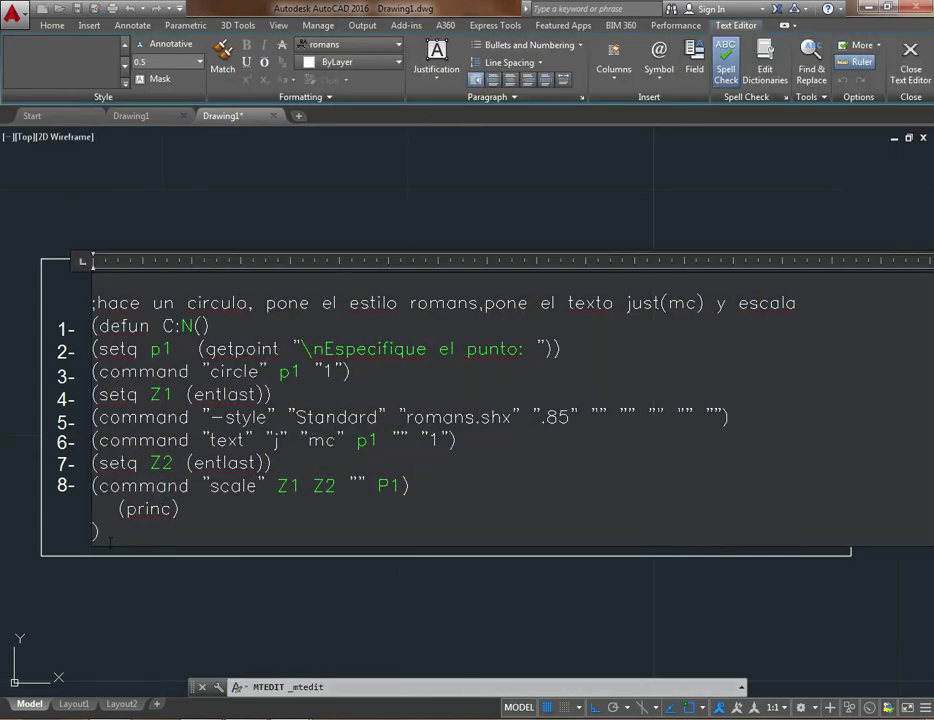
pyautogui.moveTo(108, 533)
pyautogui.mouseDown()
pyautogui.moveTo(92, 440)
pyautogui.moveTo(92, 302)
pyautogui.mouseUp()
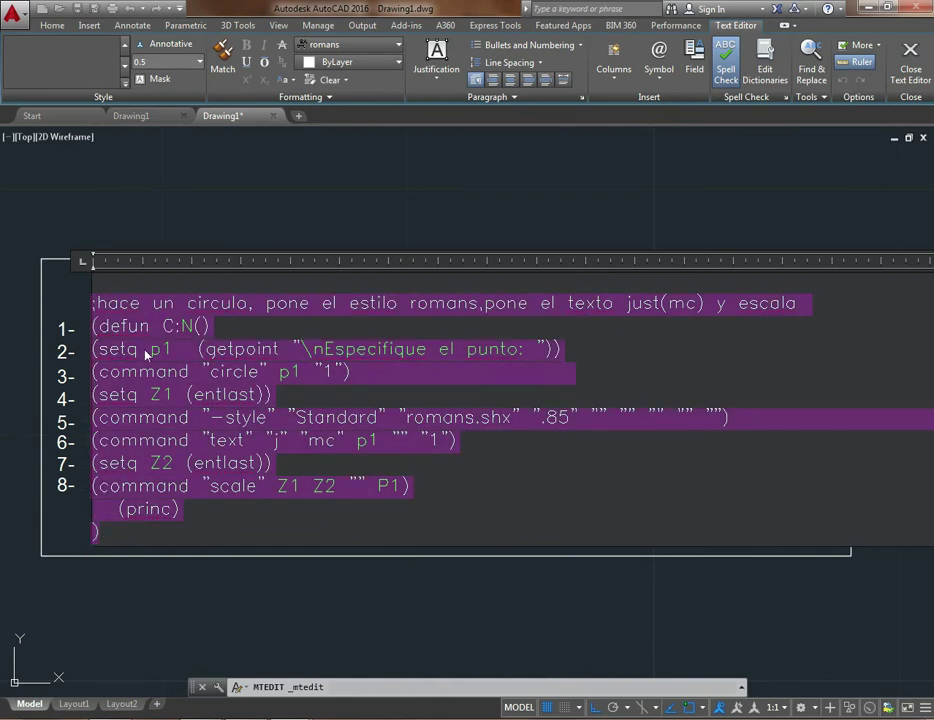
pyautogui.rightClick(146, 354)
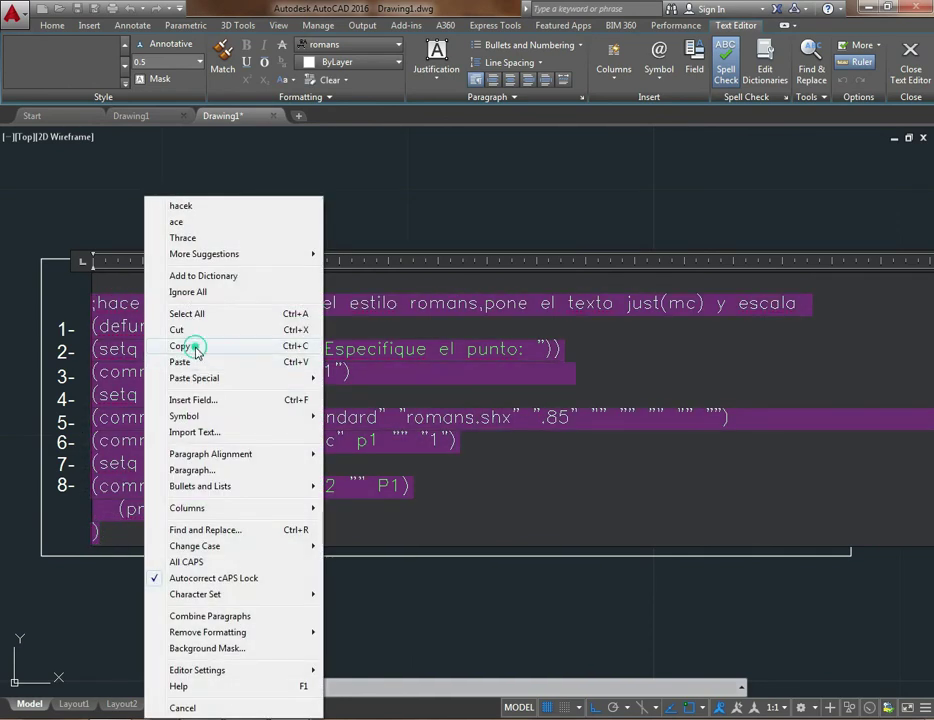
pyautogui.click(195, 347)
pyautogui.click(382, 619)
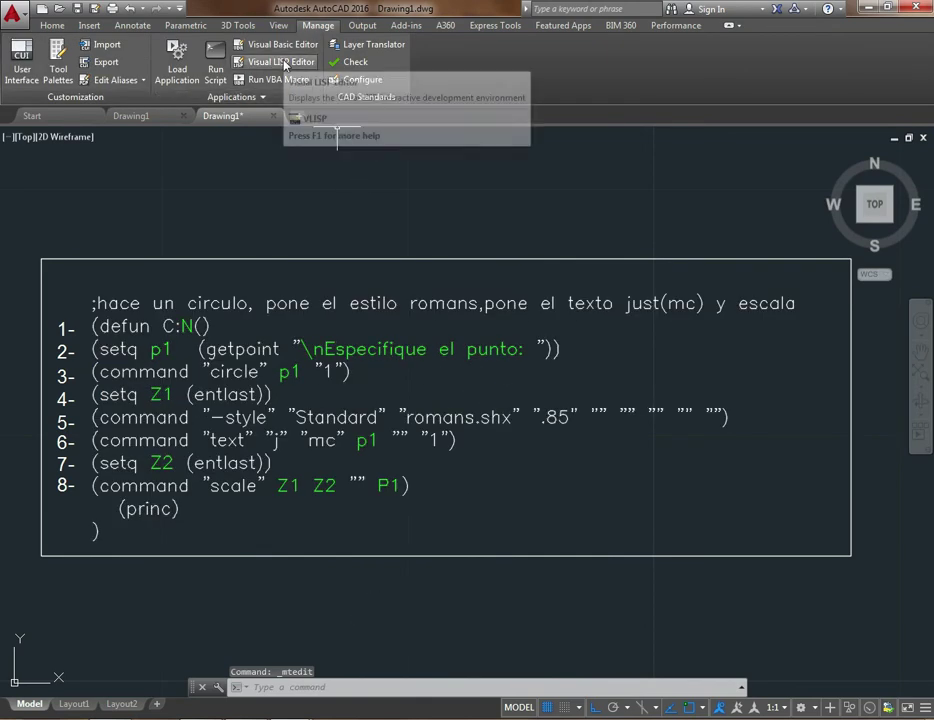
# In Visual LISP, close TEXTO57.LSP and paste the copied code into a new file.
pyautogui.click(283, 63)
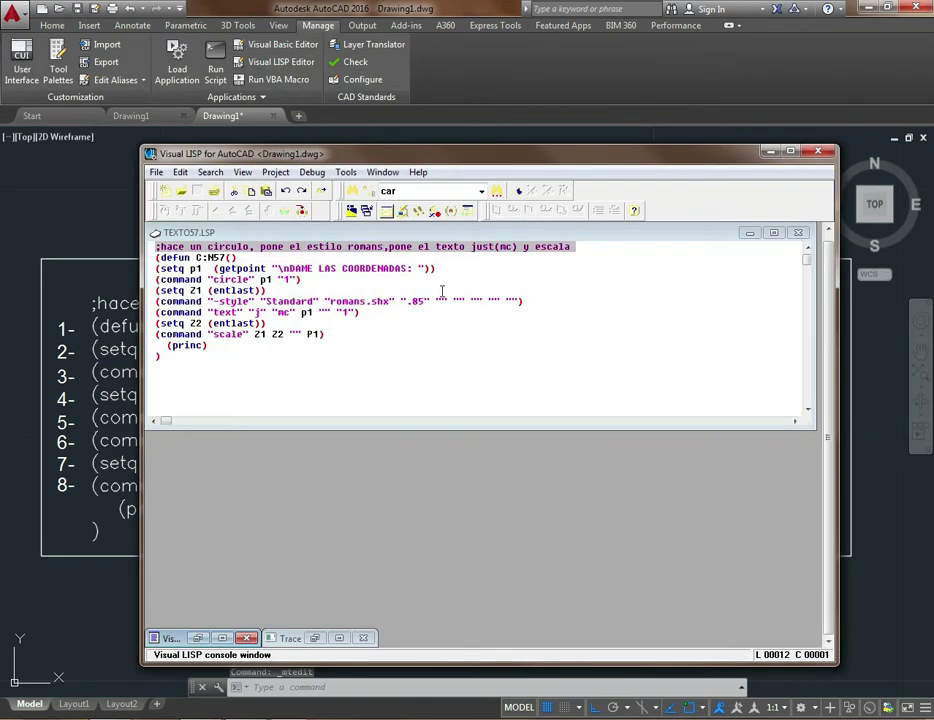
pyautogui.click(799, 233)
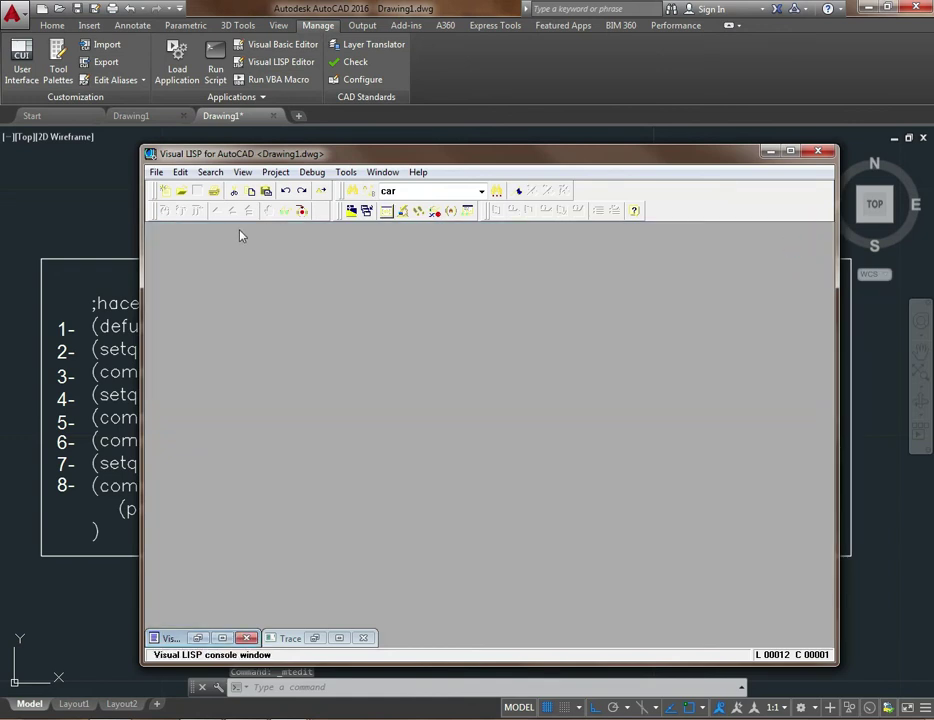
pyautogui.click(156, 172)
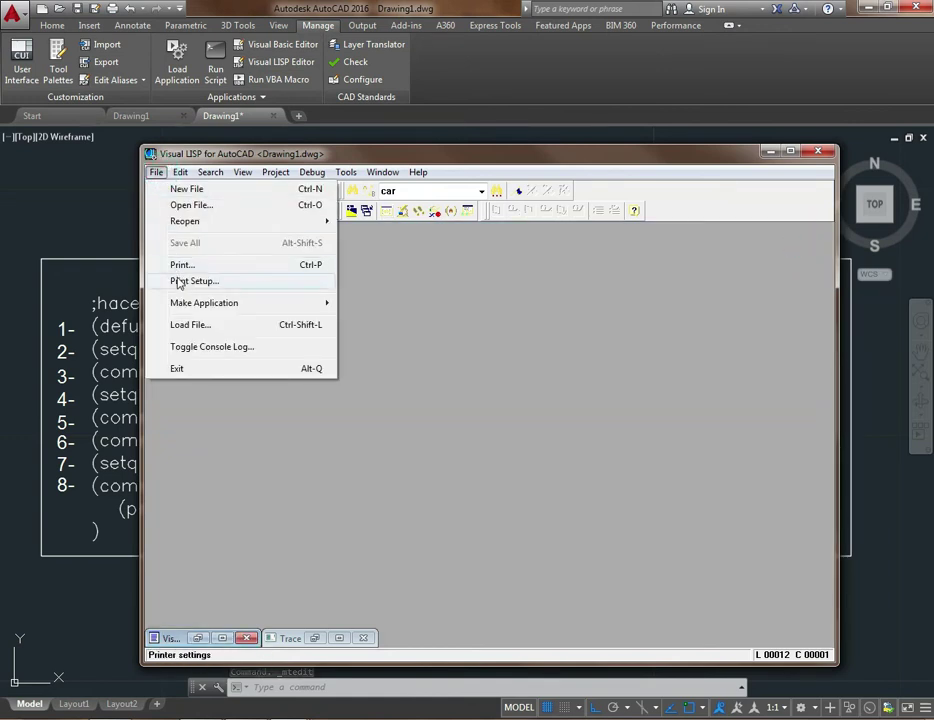
pyautogui.click(449, 368)
pyautogui.click(156, 172)
pyautogui.click(176, 188)
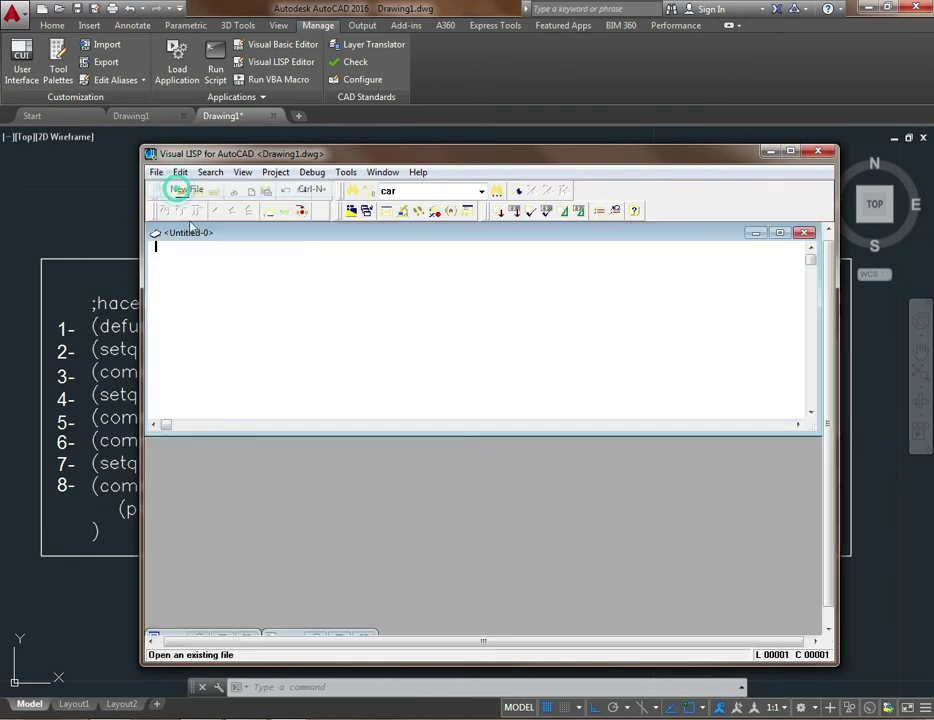
pyautogui.rightClick(239, 272)
pyautogui.click(285, 309)
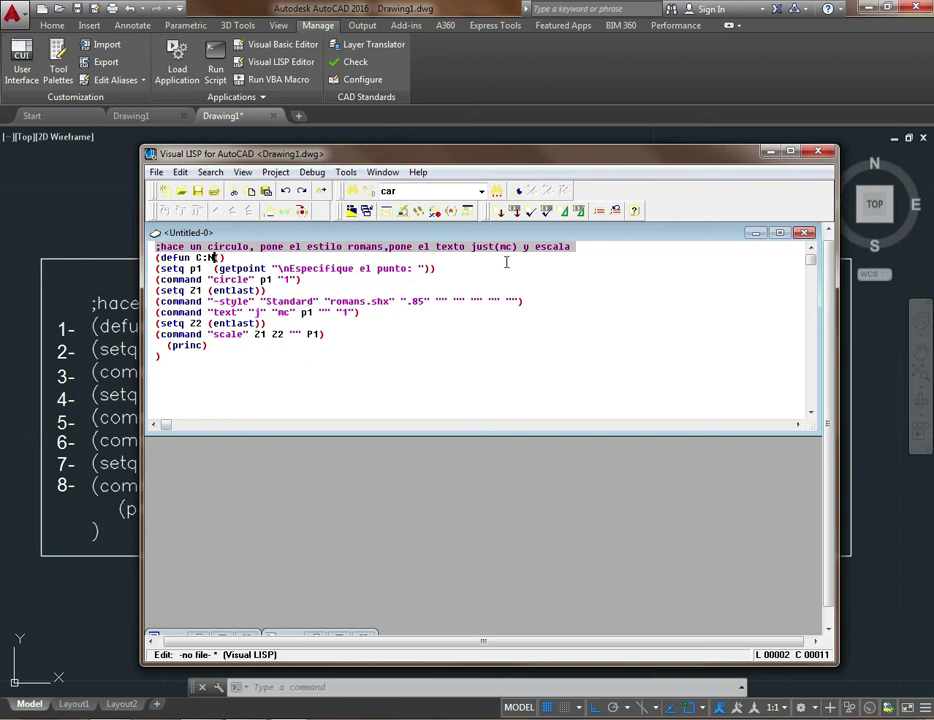
# Save the new file as TEXTO12.LSP and close the Visual LISP editor.
pyautogui.click(158, 174)
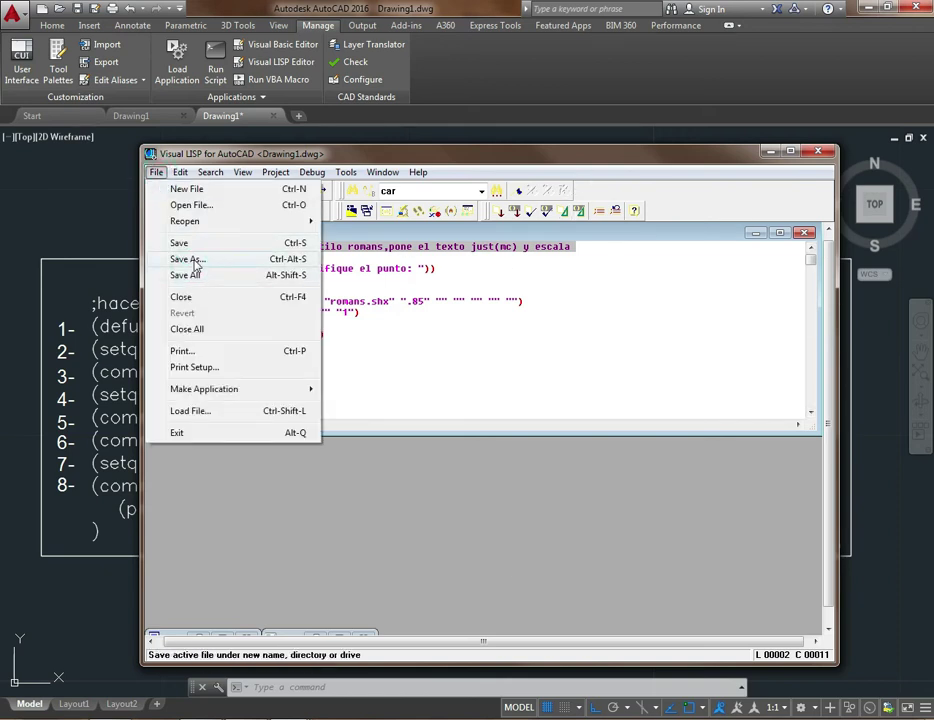
pyautogui.click(196, 262)
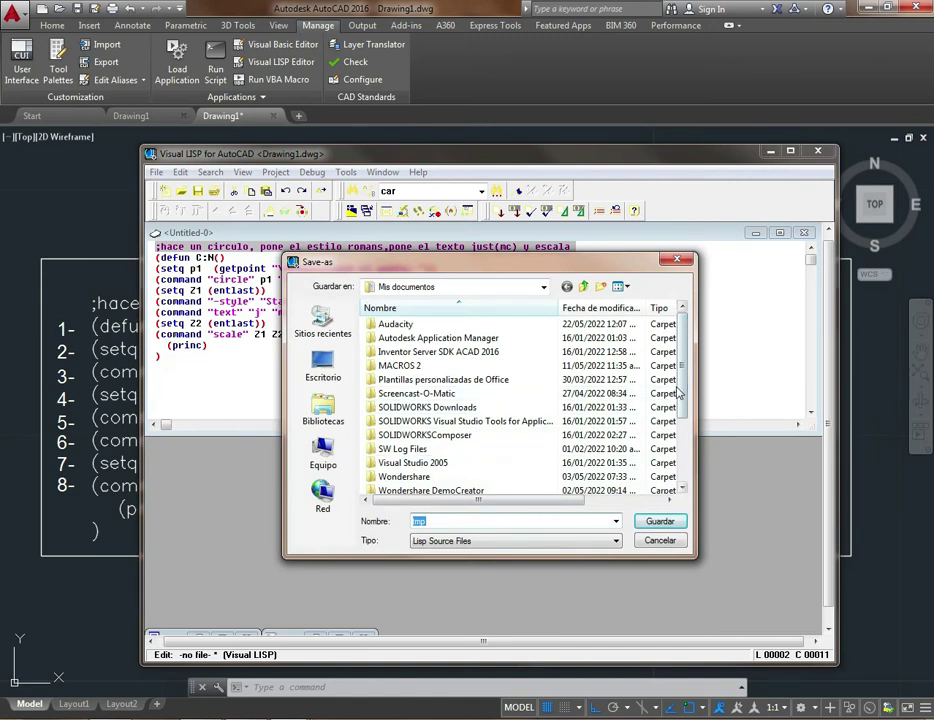
pyautogui.moveTo(683, 393); pyautogui.dragTo(687, 482)
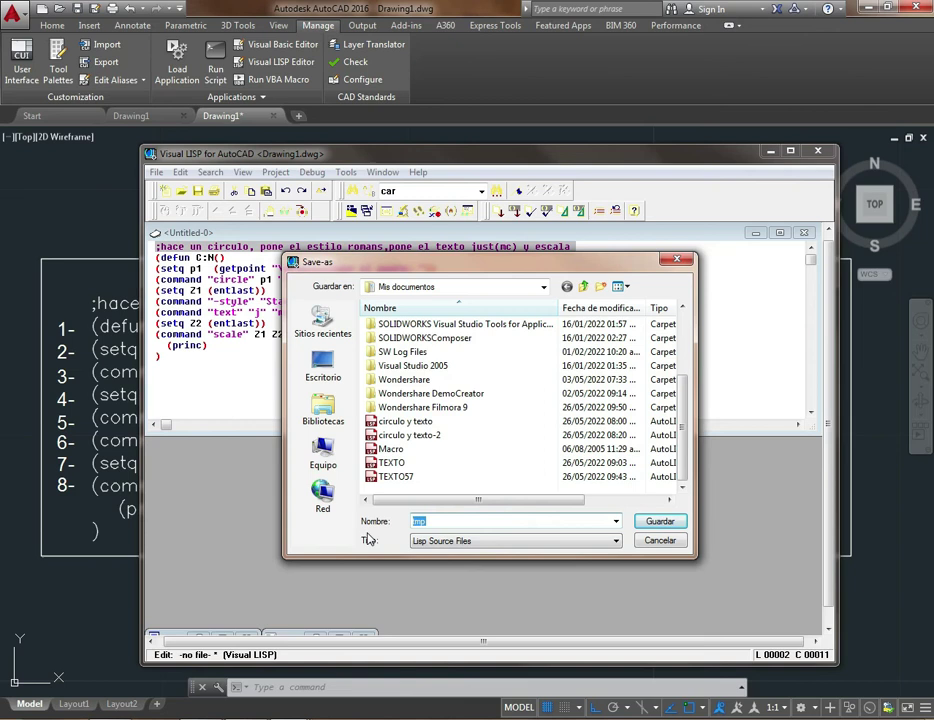
pyautogui.write('TEXTO')
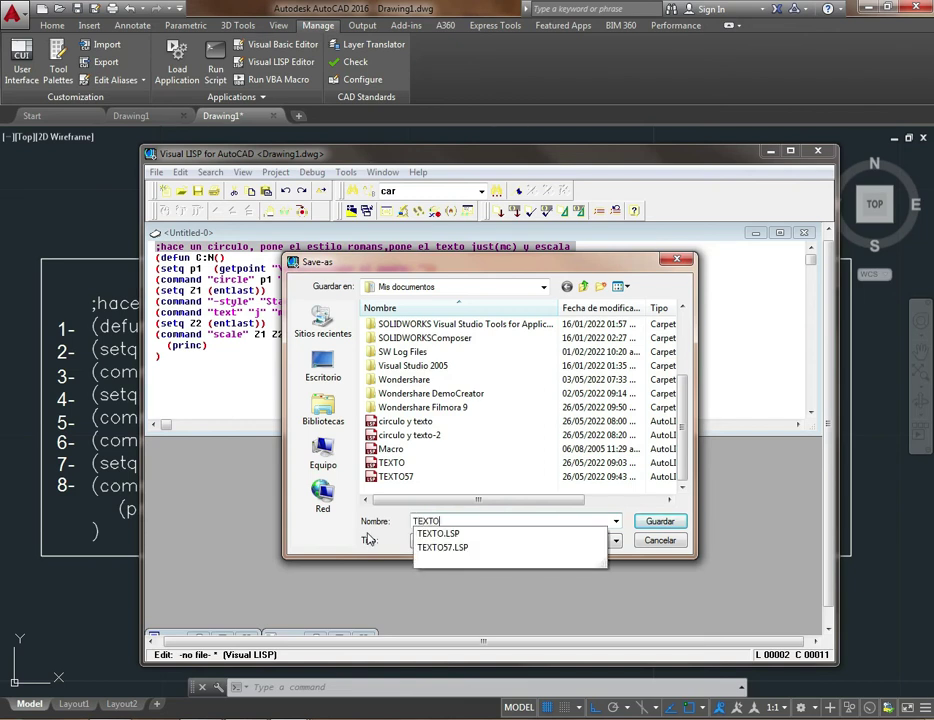
pyautogui.write('12')
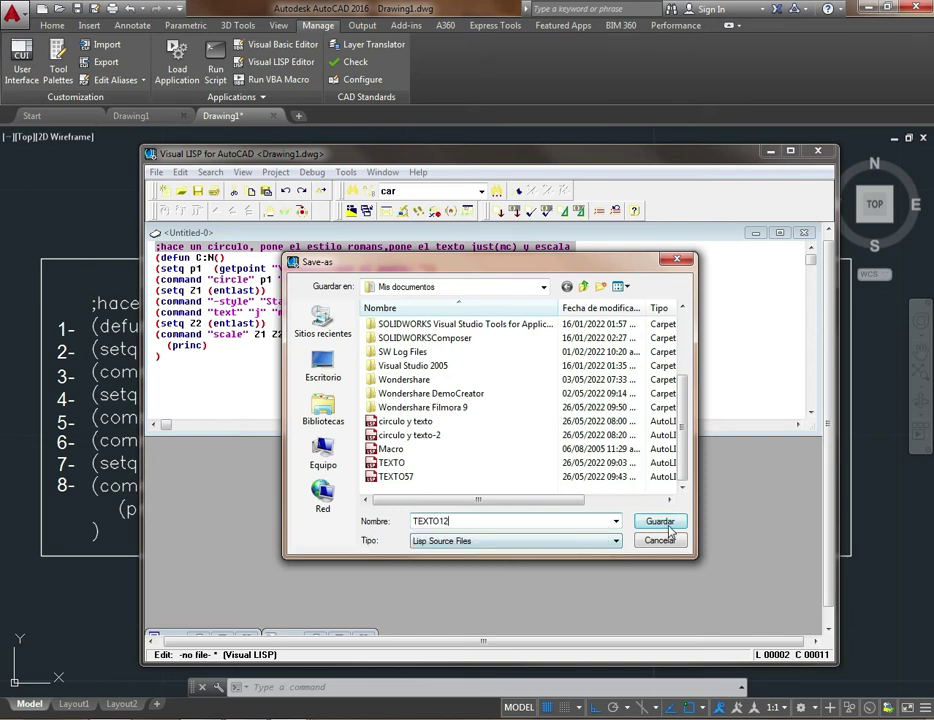
pyautogui.click(659, 521)
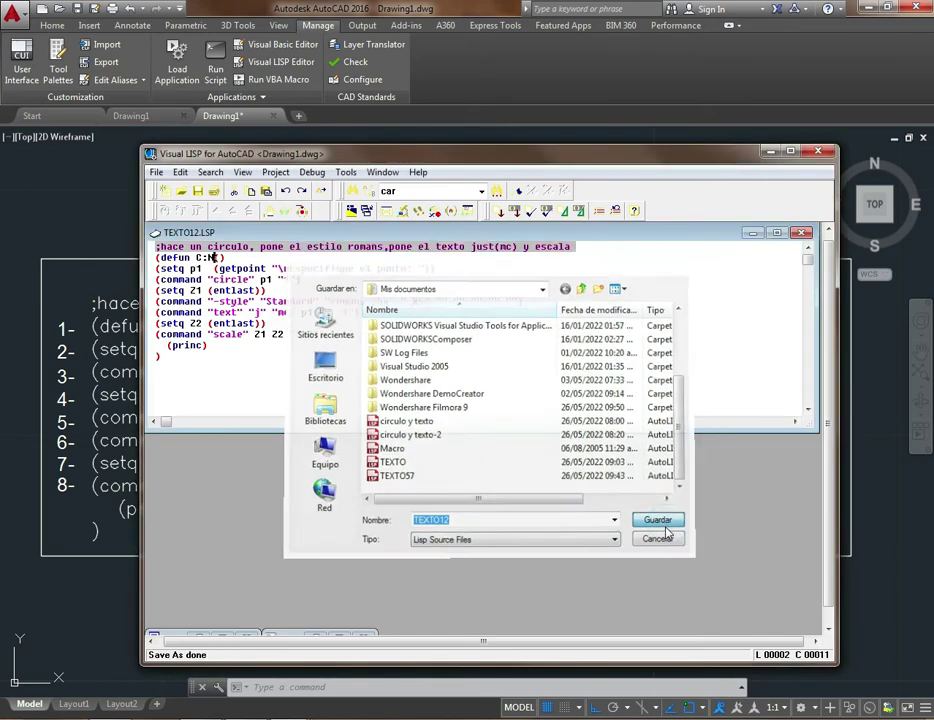
pyautogui.click(821, 151)
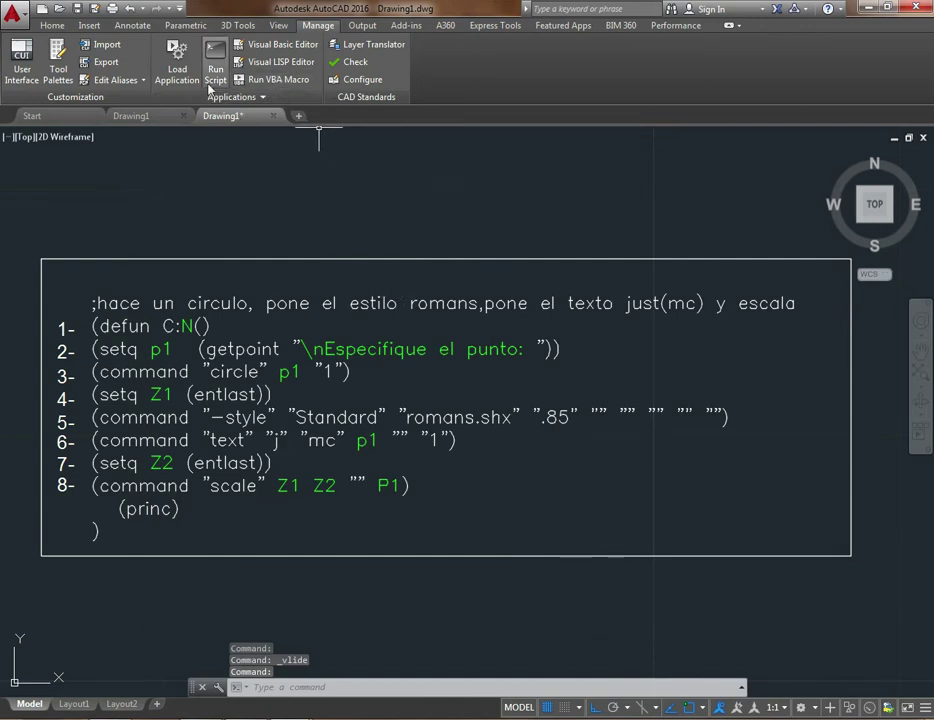
# Load TEXTO12.LSP via Load Application, allowing the unsigned file.
pyautogui.click(177, 68)
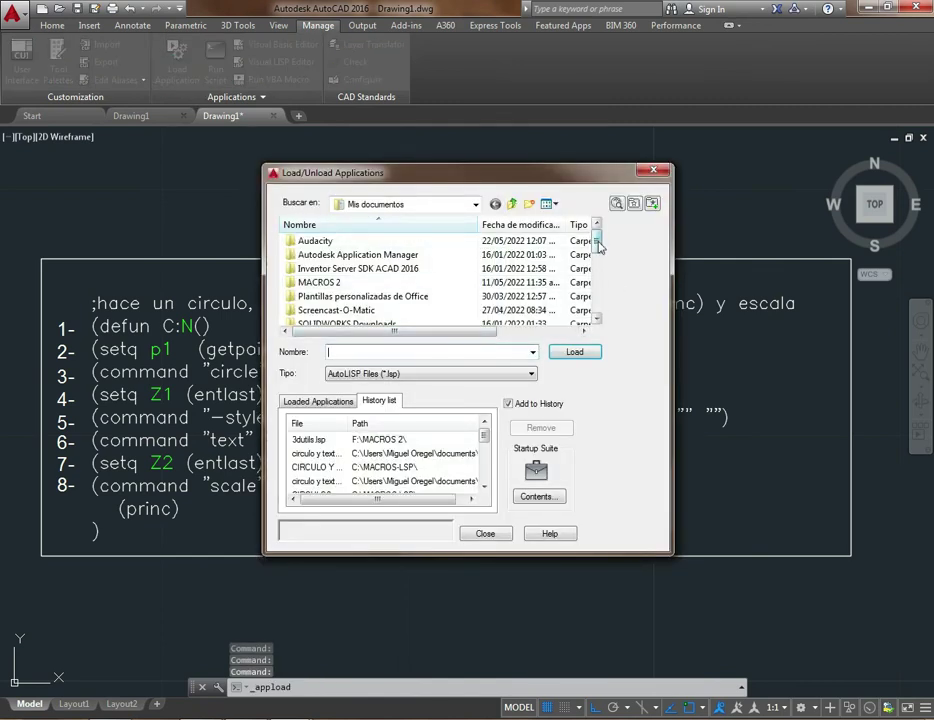
pyautogui.moveTo(597, 244); pyautogui.dragTo(597, 298)
pyautogui.click(322, 298)
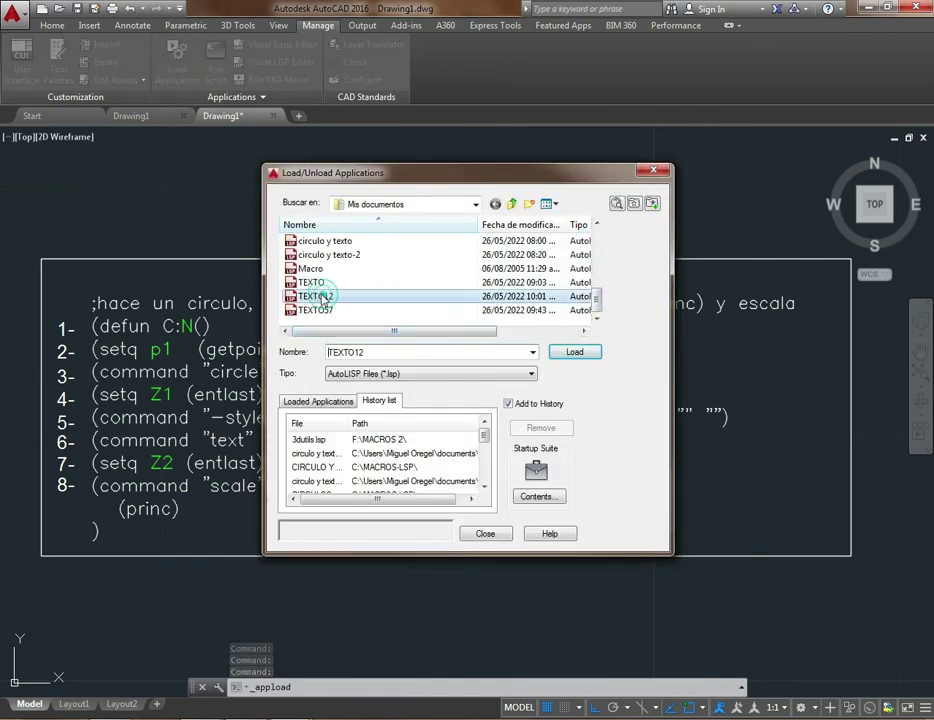
pyautogui.click(570, 353)
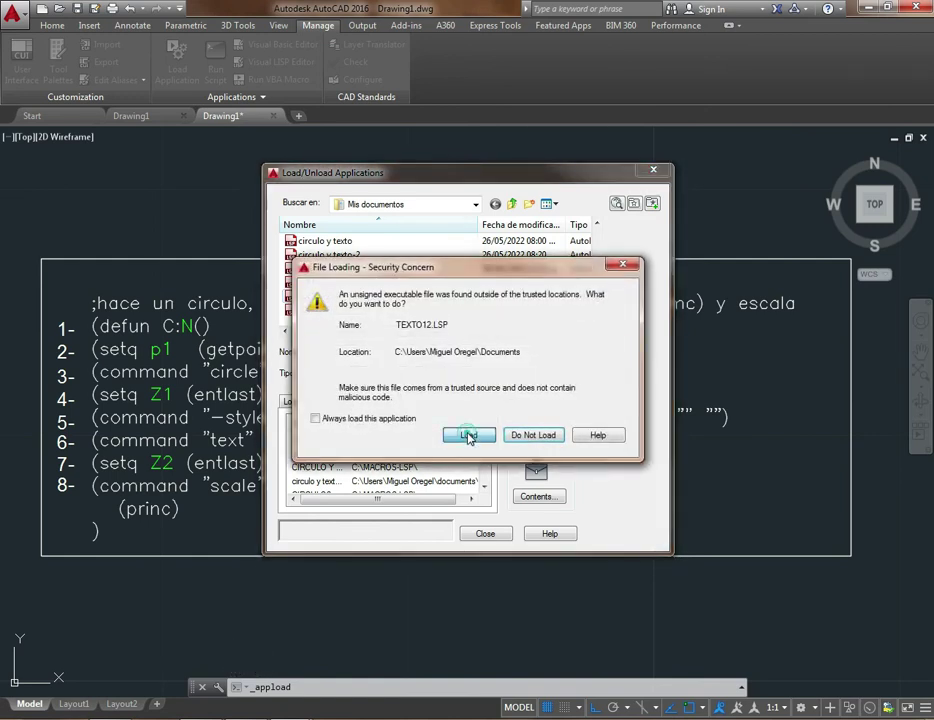
pyautogui.click(469, 437)
pyautogui.click(492, 535)
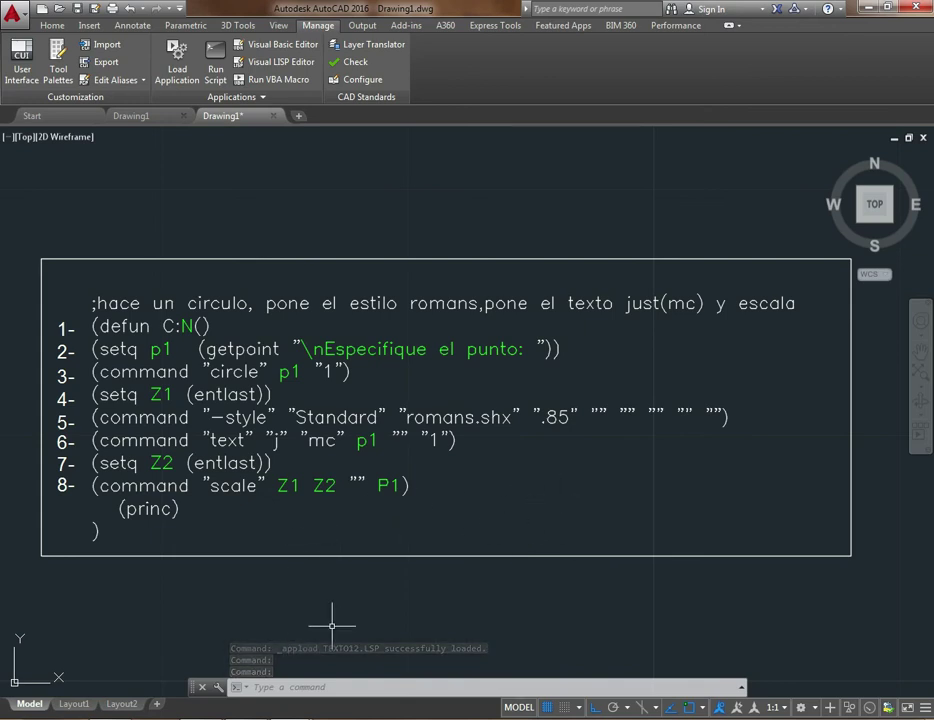
# Run N to draw a circle numbered 1 above the code box, then window-select it.
pyautogui.write('N')
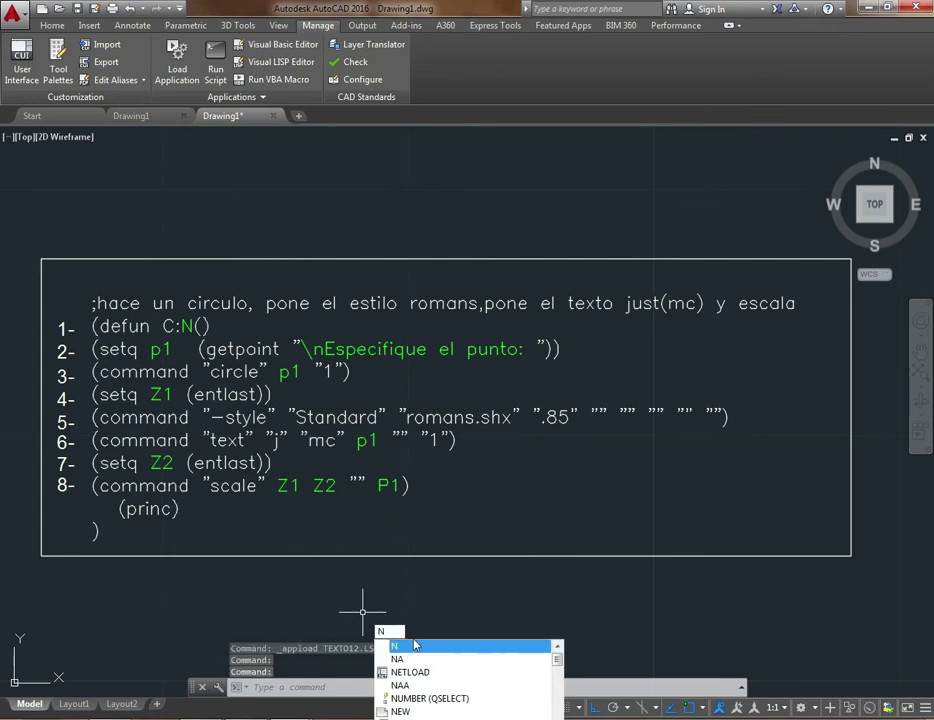
pyautogui.click(415, 645)
pyautogui.scroll(-2, 502, 575)
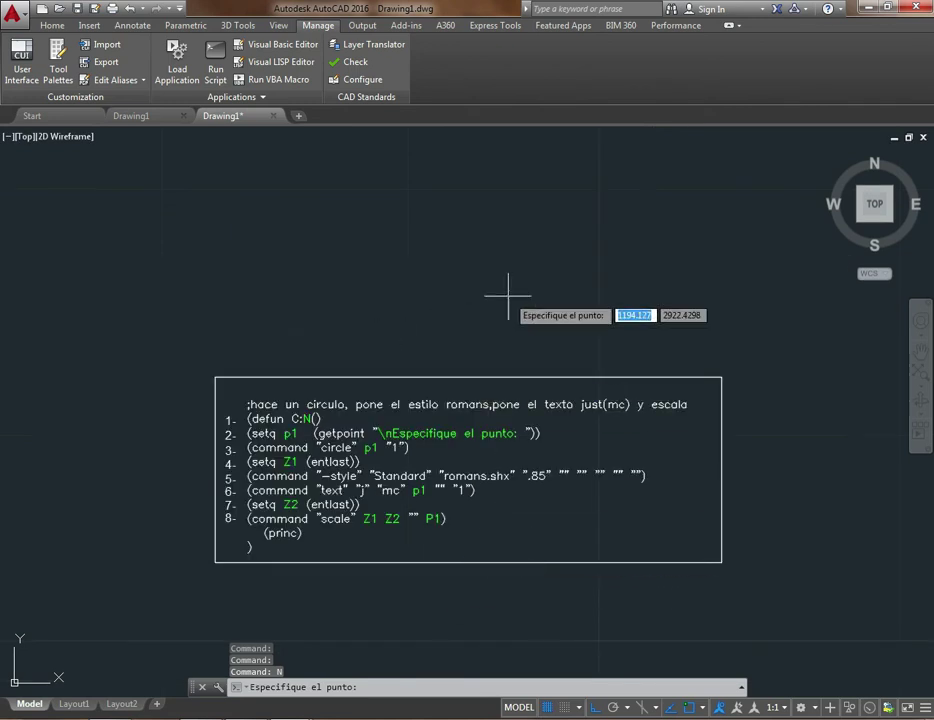
pyautogui.click(461, 297)
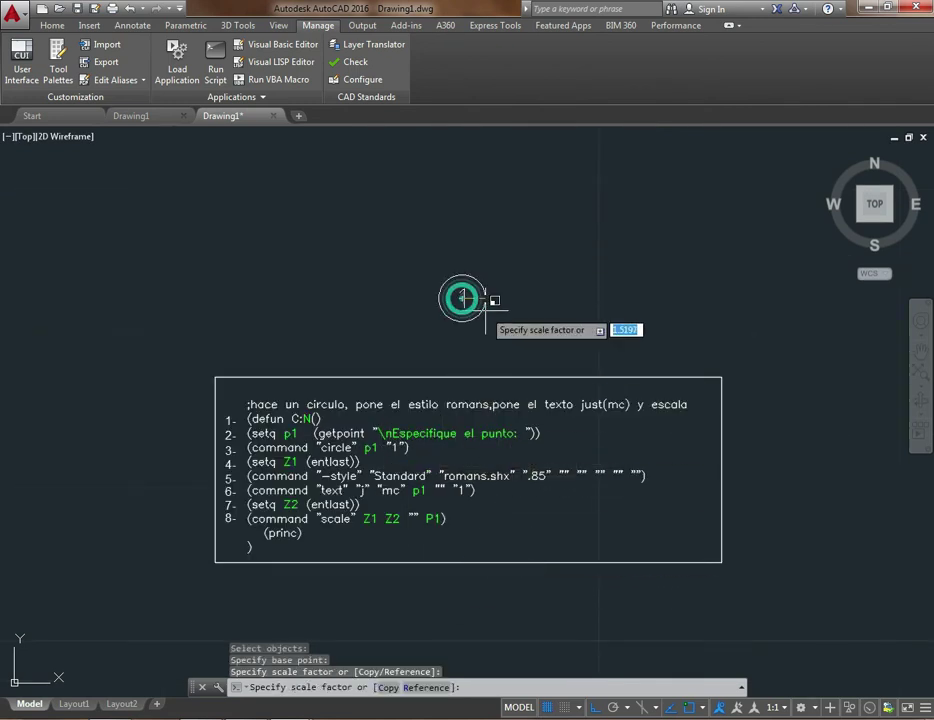
pyautogui.click(528, 312)
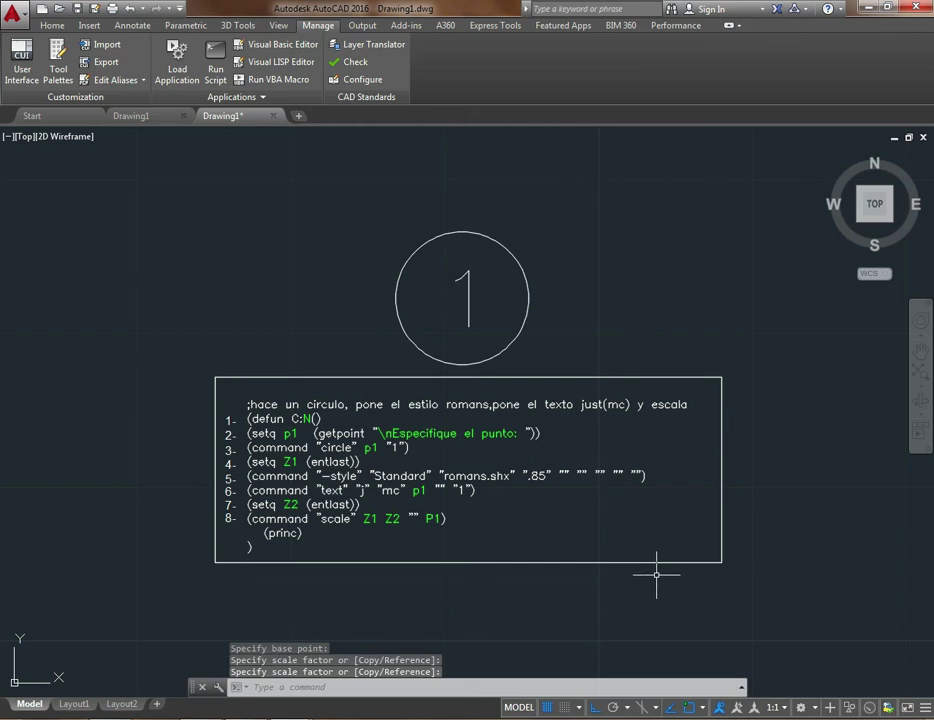
pyautogui.scroll(3, 605, 511)
pyautogui.scroll(-3, 608, 515)
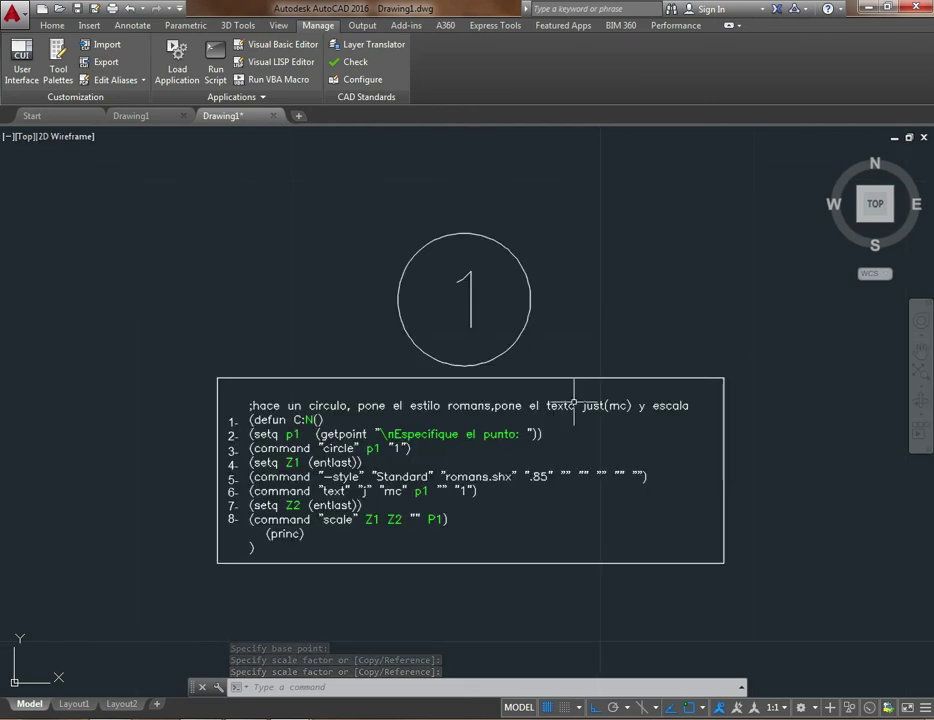
pyautogui.click(575, 331)
pyautogui.click(386, 265)
pyautogui.press('Delete')
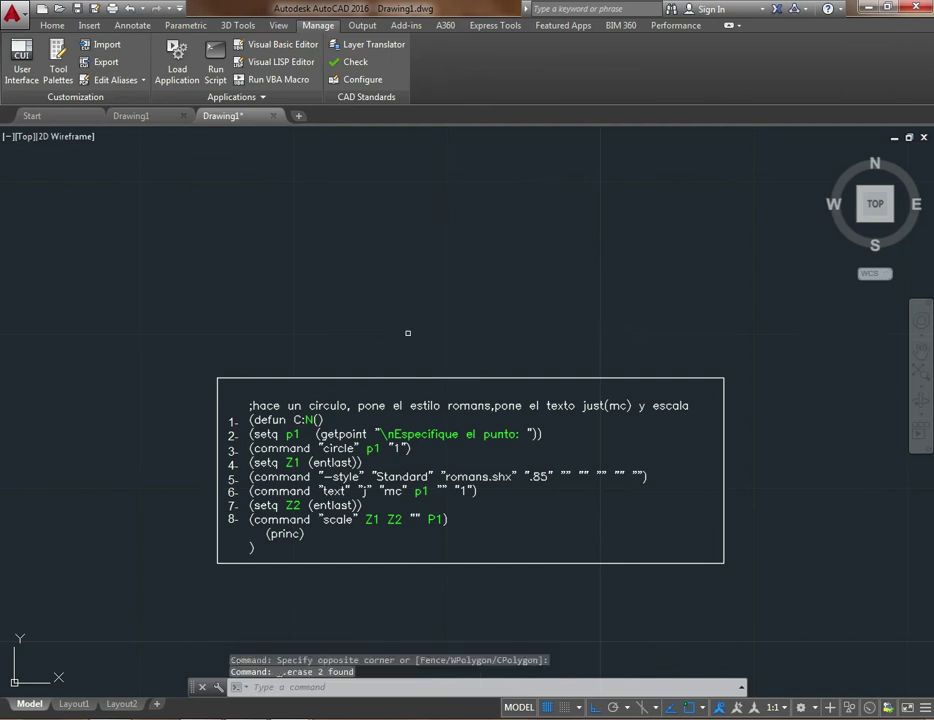
pyautogui.scroll(2, 498, 526)
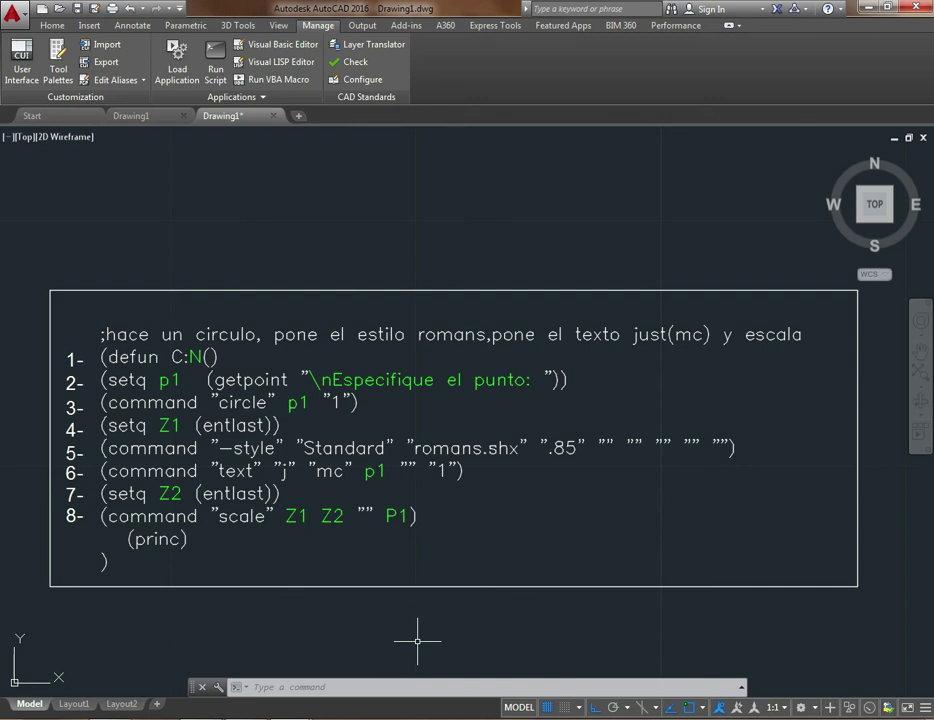
pyautogui.scroll(-2, 436, 575)
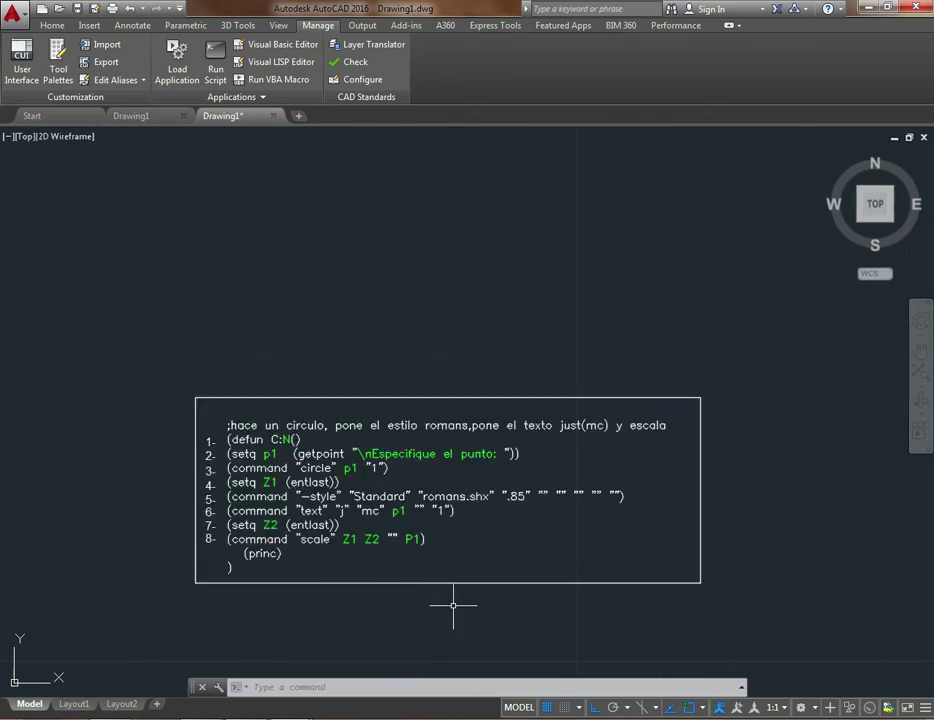
pyautogui.scroll(2, 602, 604)
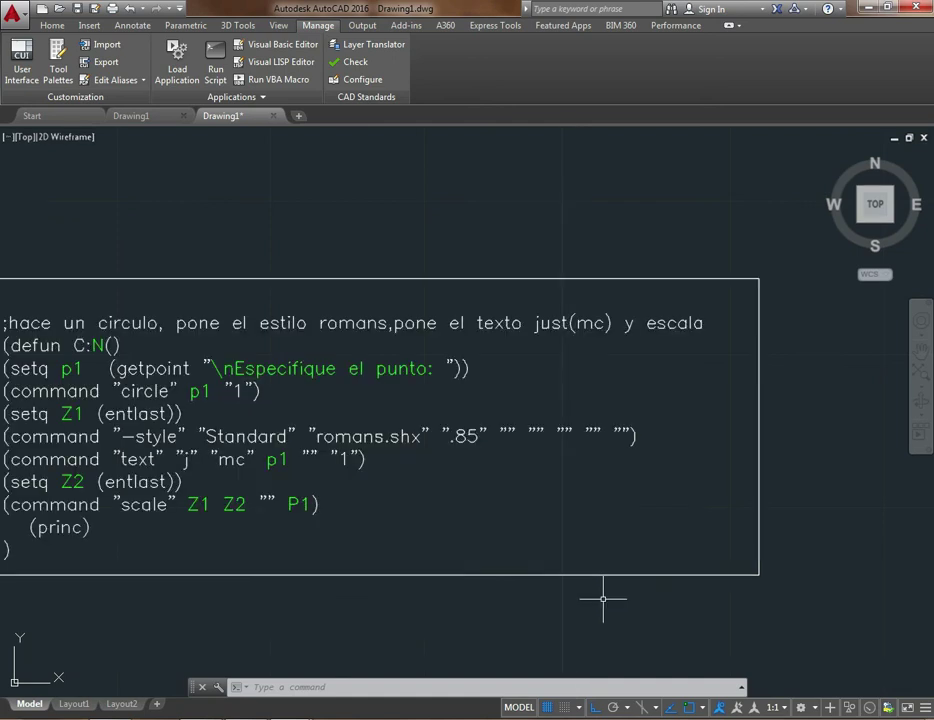
pyautogui.scroll(-2, 595, 601)
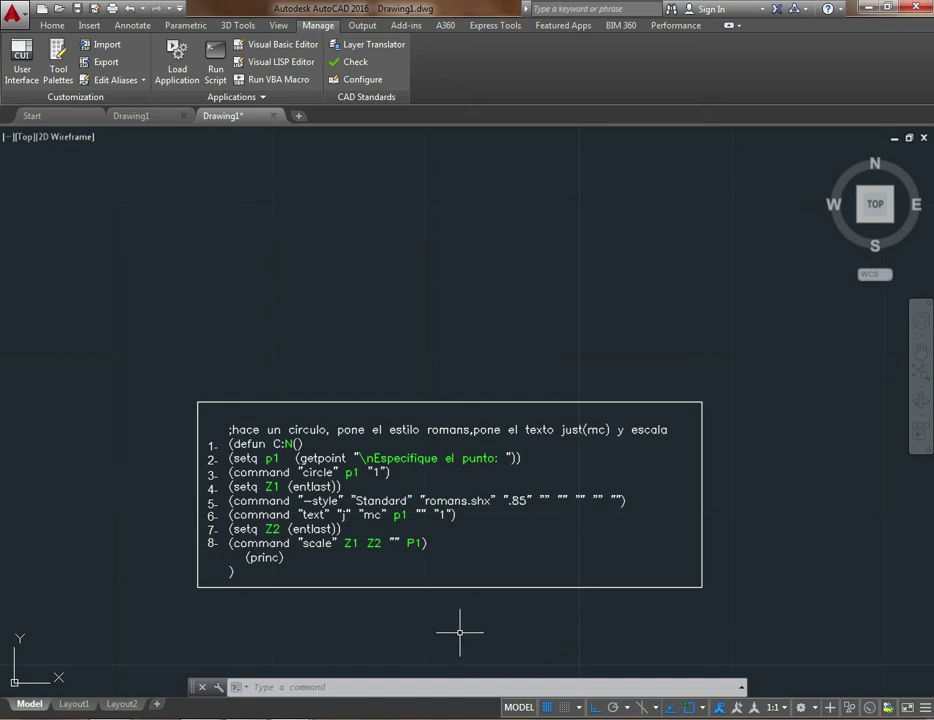
pyautogui.scroll(2, 461, 632)
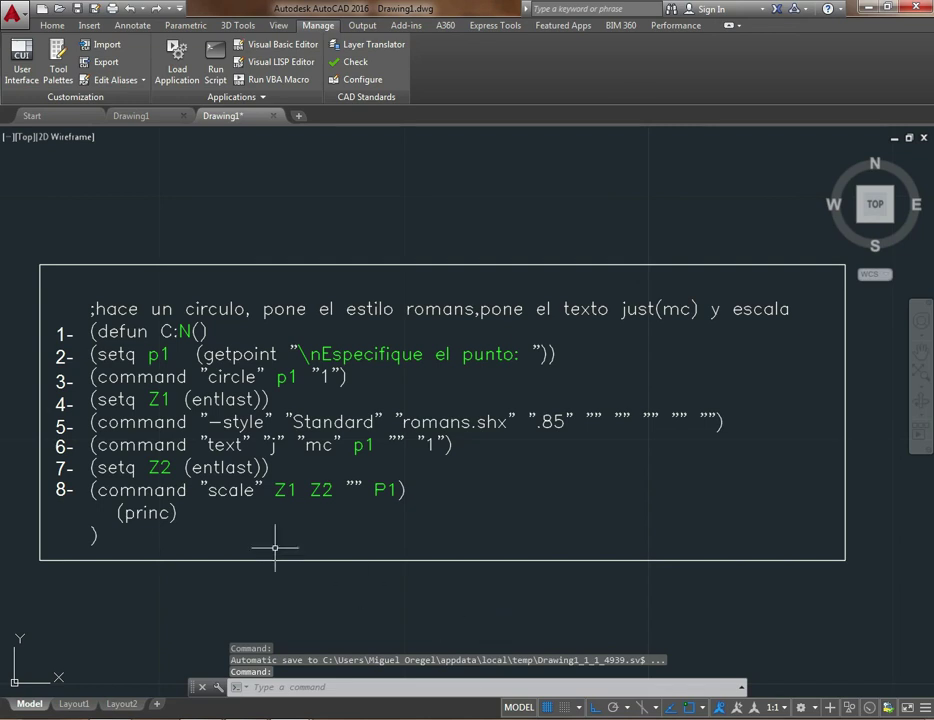